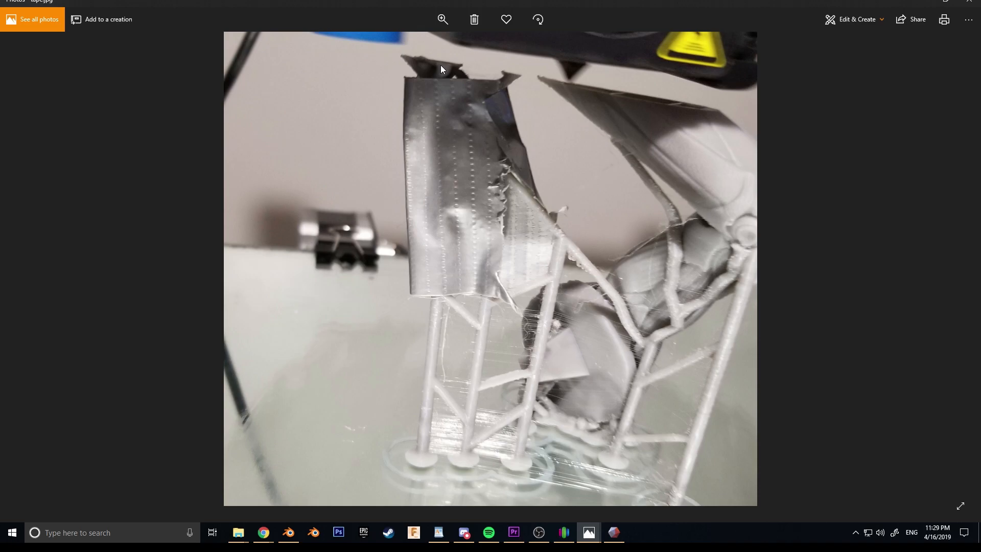
Step: Examine the photos of the printed support posts and the printed figure's torso and arm
click(922, 2)
drag(623, 199, 576, 224)
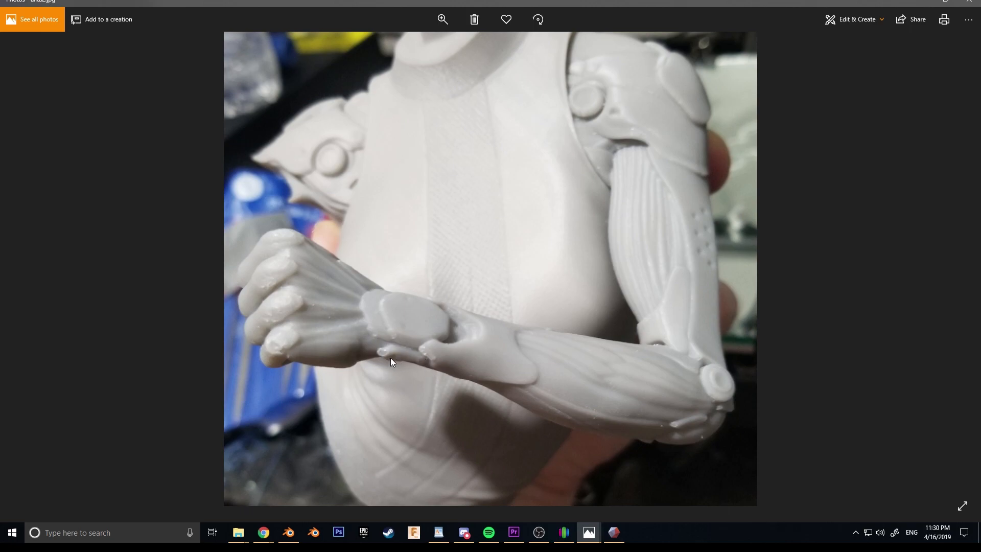
drag(620, 357, 605, 316)
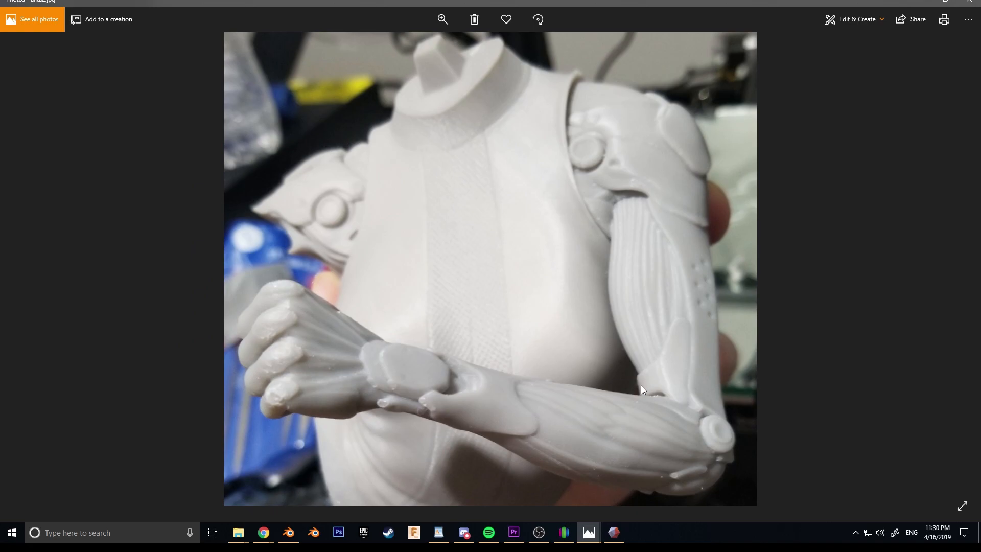
Step: Switch to Meshmixer and align the head's base point to the world origin, Y-up, using Translate and Rotate
click(614, 533)
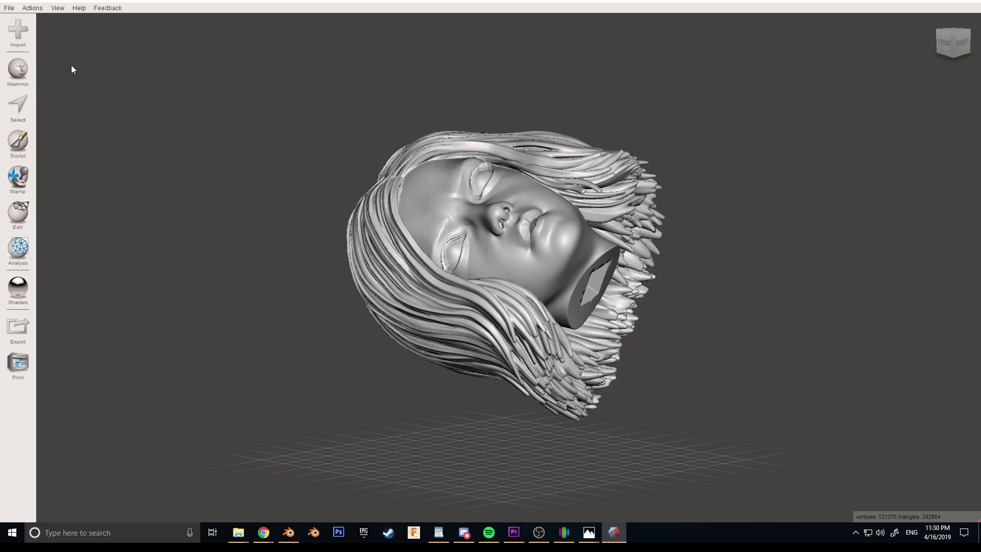
scroll(536, 278, down, 2)
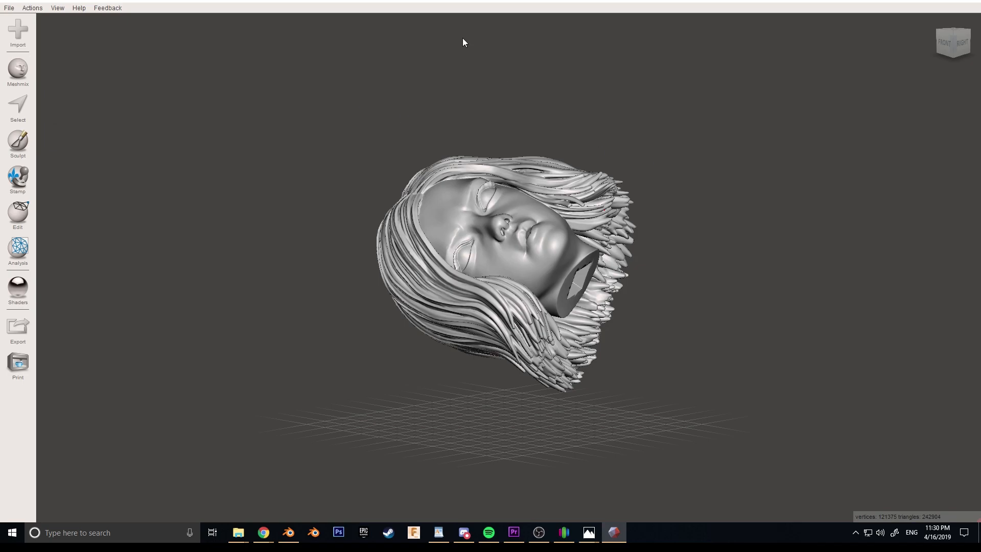
click(18, 212)
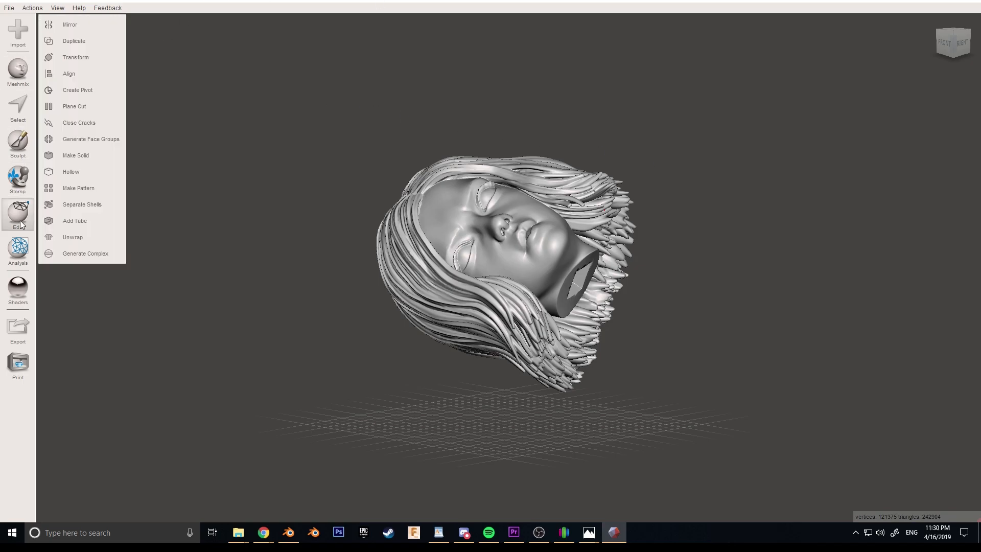
click(72, 73)
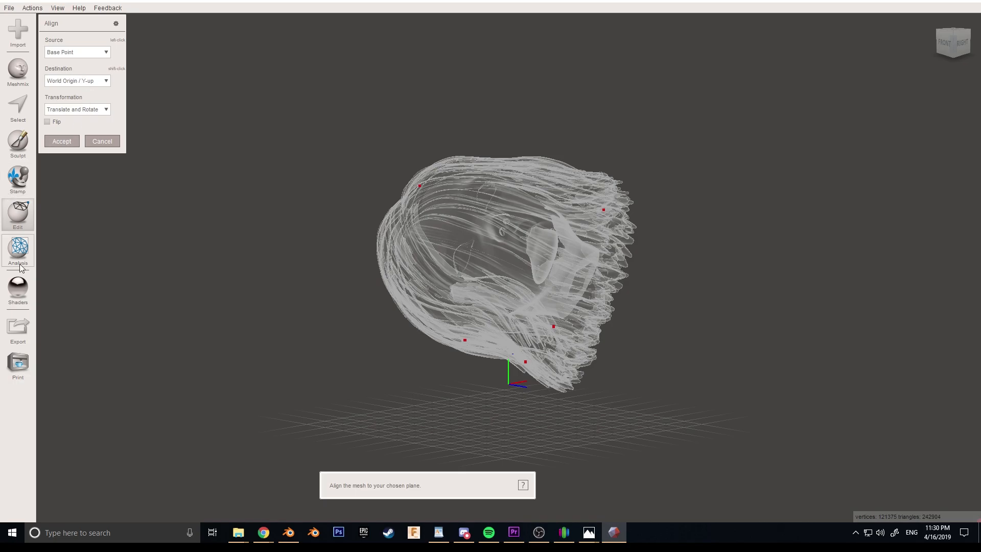
click(65, 142)
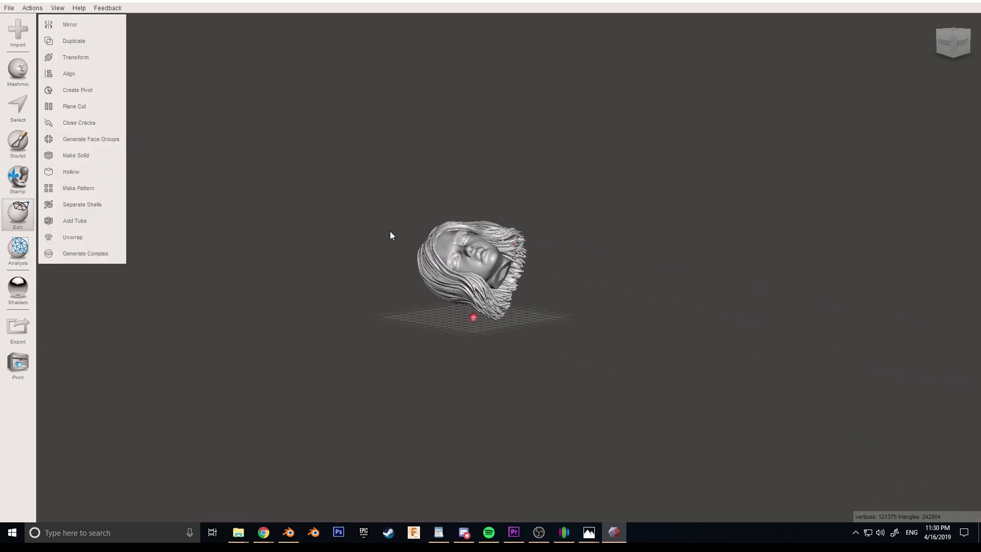
Step: Transform the head with a scale factor of 2 in X, Y and Z
middle_drag(369, 284, 462, 195)
scroll(462, 196, up, 4)
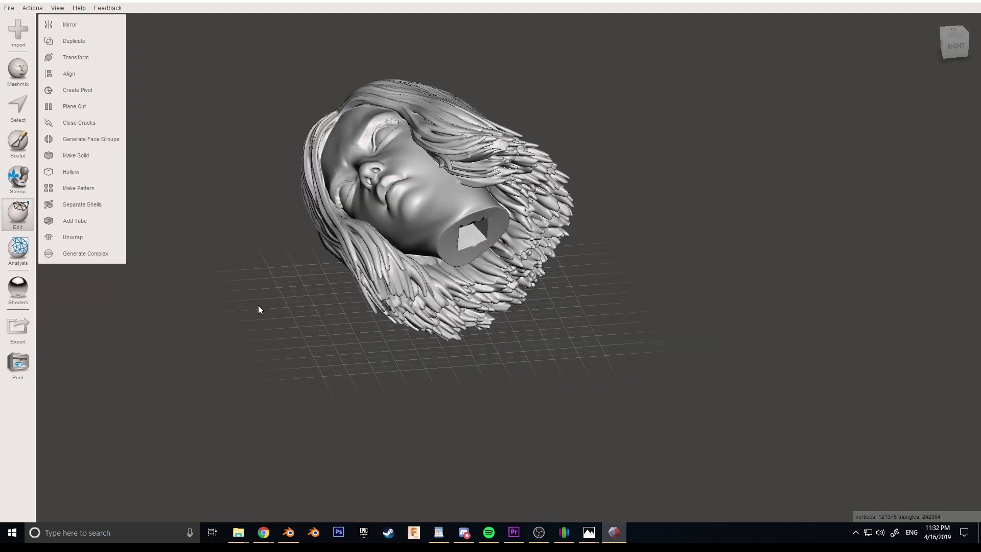
click(93, 60)
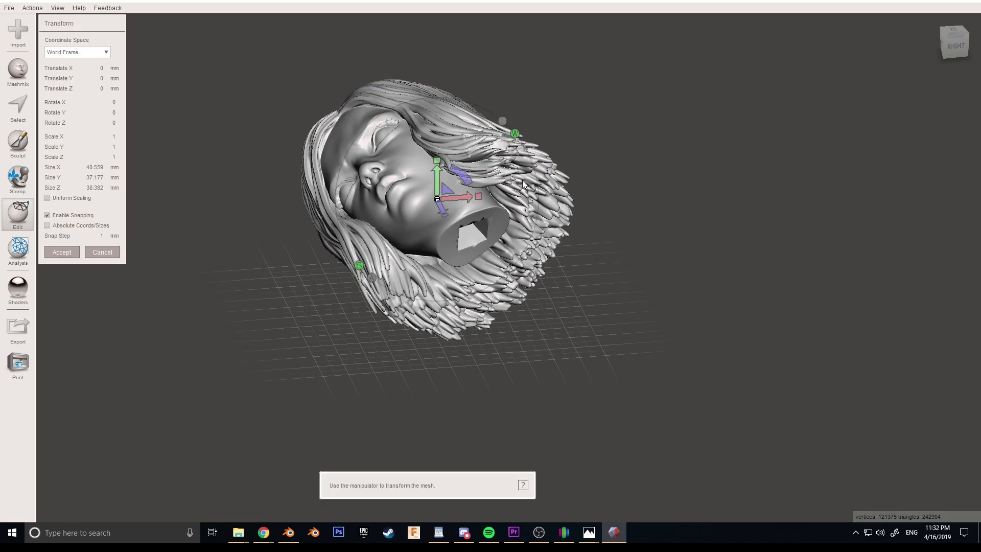
click(19, 217)
click(84, 57)
click(103, 137)
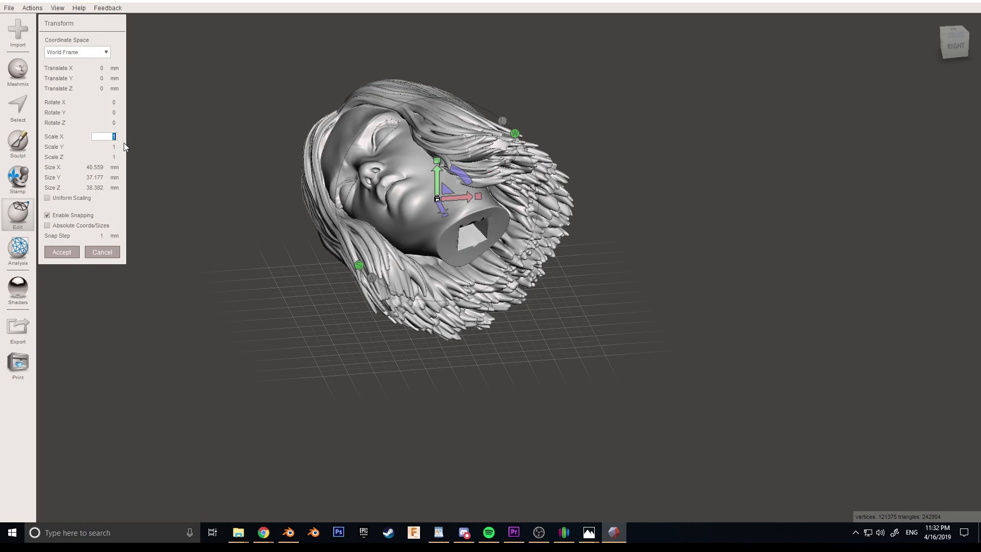
text(2)
key(Tab)
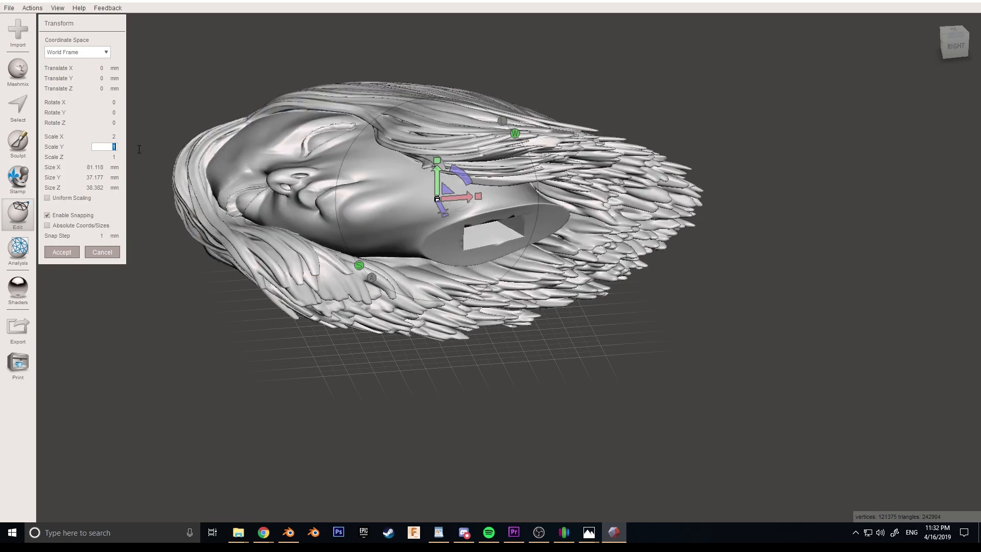
text(2)
key(Tab)
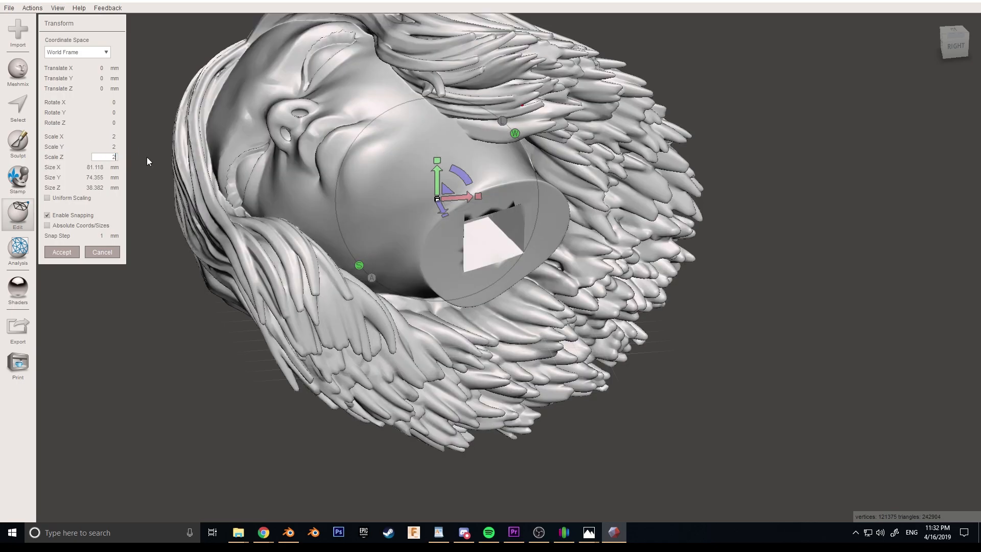
key(Return)
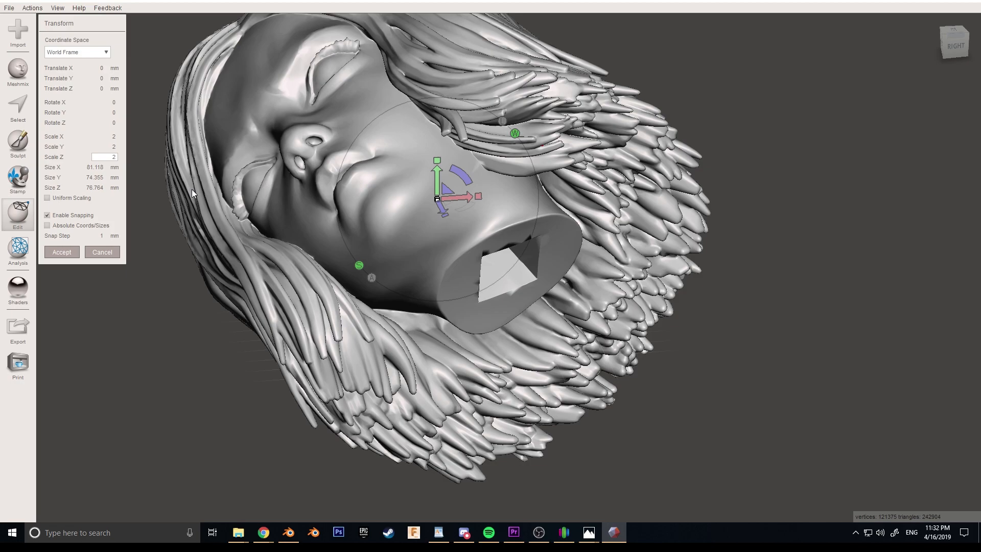
Step: Rotate the head more upright, to about 33.5 degrees in X and -54.3 degrees in Z
scroll(342, 208, down, 3)
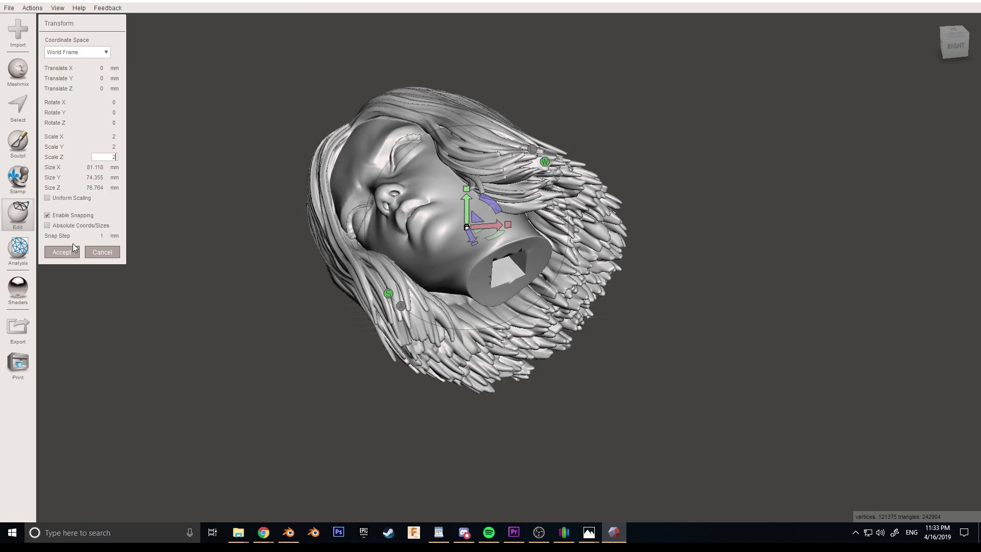
click(533, 151)
click(545, 162)
drag(494, 219, 510, 230)
right_drag(479, 225, 562, 256)
drag(497, 218, 510, 239)
right_drag(562, 268, 484, 225)
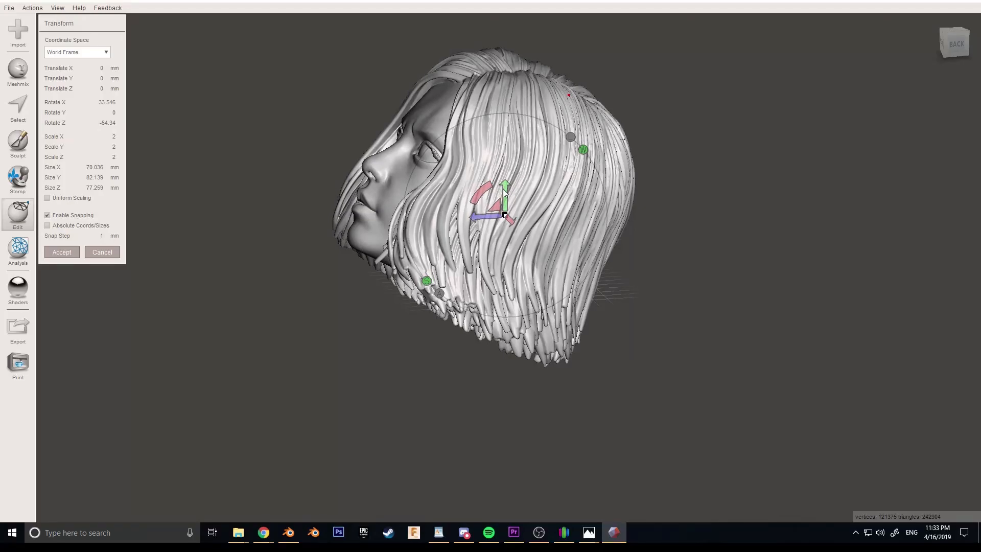
Step: Raise the head 24 mm along Y and tilt it to about 16.7 degrees in X
drag(504, 191, 482, 37)
right_drag(541, 158, 412, 277)
right_drag(506, 247, 561, 123)
right_drag(465, 394, 501, 294)
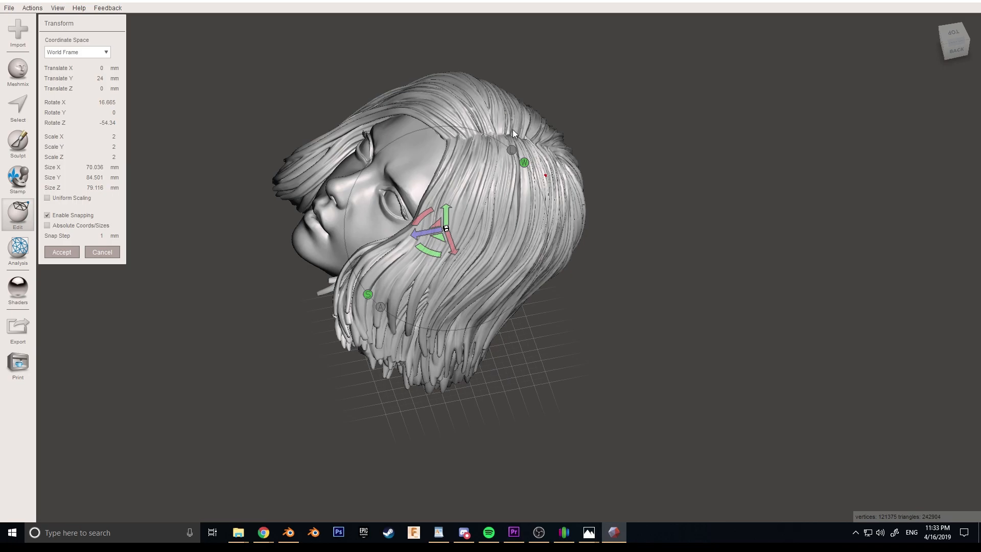
Step: Raise the head to a Y translation of 28 mm above the grid and accept the transform
right_drag(453, 131, 465, 202)
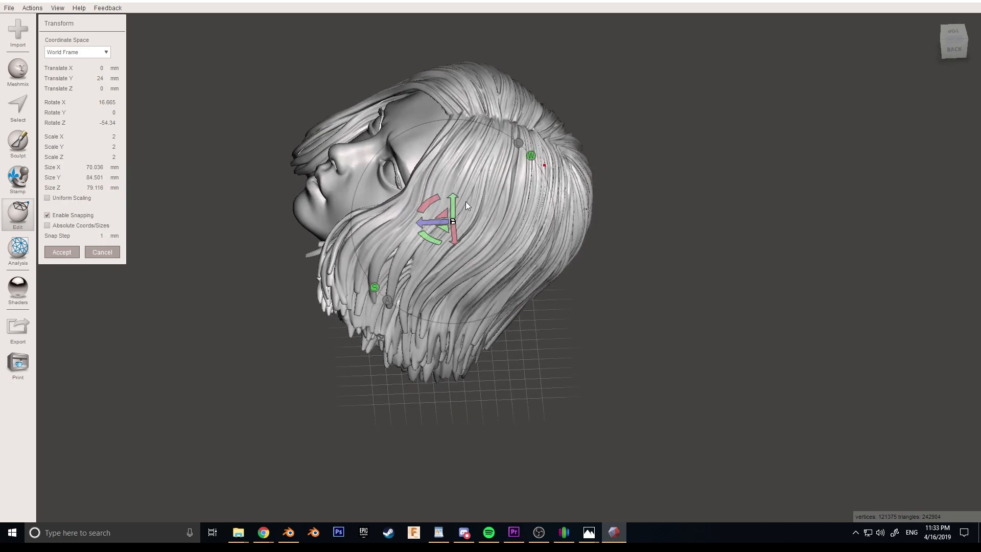
mouse_move(480, 93)
right_down()
mouse_move(466, 128)
mouse_move(513, 145)
mouse_move(462, 184)
mouse_move(485, 118)
mouse_move(529, 88)
mouse_move(483, 126)
mouse_move(484, 71)
mouse_move(483, 143)
mouse_move(561, 123)
mouse_move(602, 129)
mouse_move(520, 127)
mouse_move(470, 88)
mouse_move(425, 110)
mouse_move(573, 123)
mouse_move(477, 107)
right_up()
mouse_move(414, 257)
right_down()
mouse_move(514, 138)
mouse_move(489, 66)
mouse_move(424, 245)
right_up()
scroll(501, 235, up, 3)
right_drag(501, 235, 458, 170)
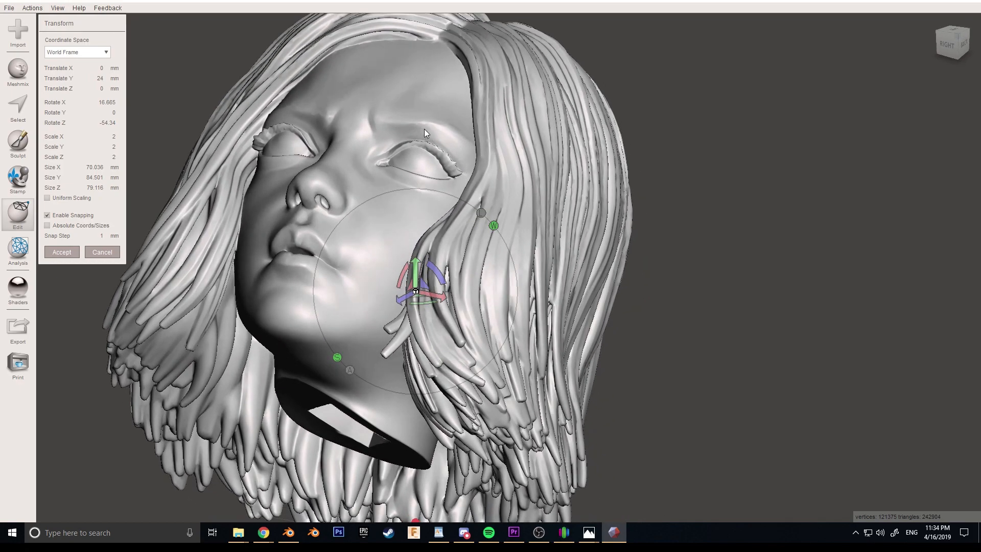
right_drag(463, 174, 478, 235)
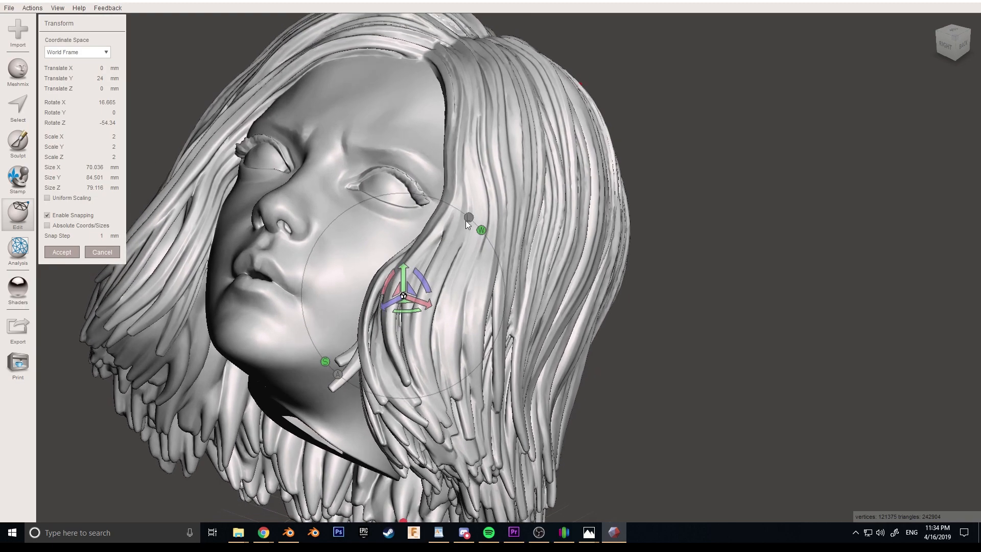
right_drag(420, 200, 551, 259)
drag(503, 165, 503, 146)
right_drag(443, 213, 332, 197)
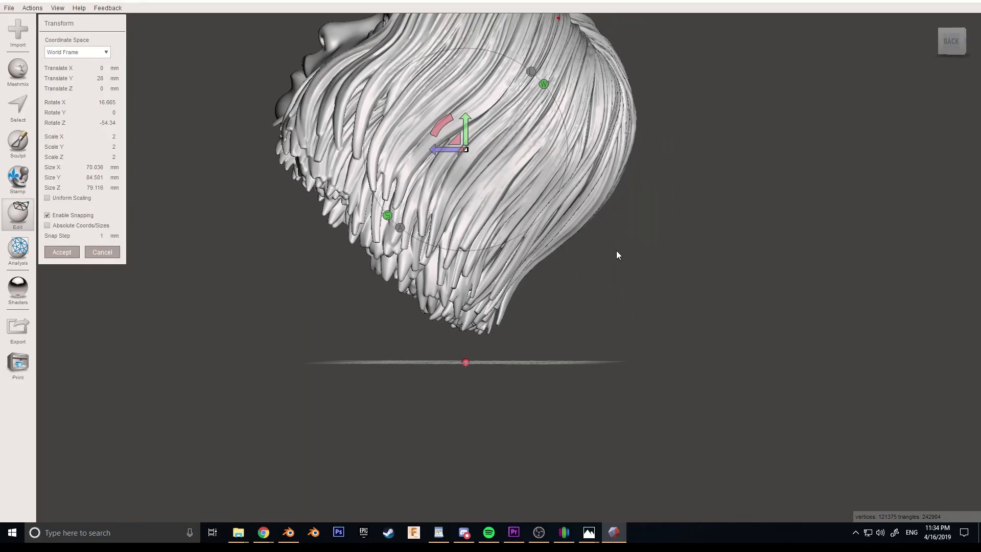
right_drag(297, 111, 374, 198)
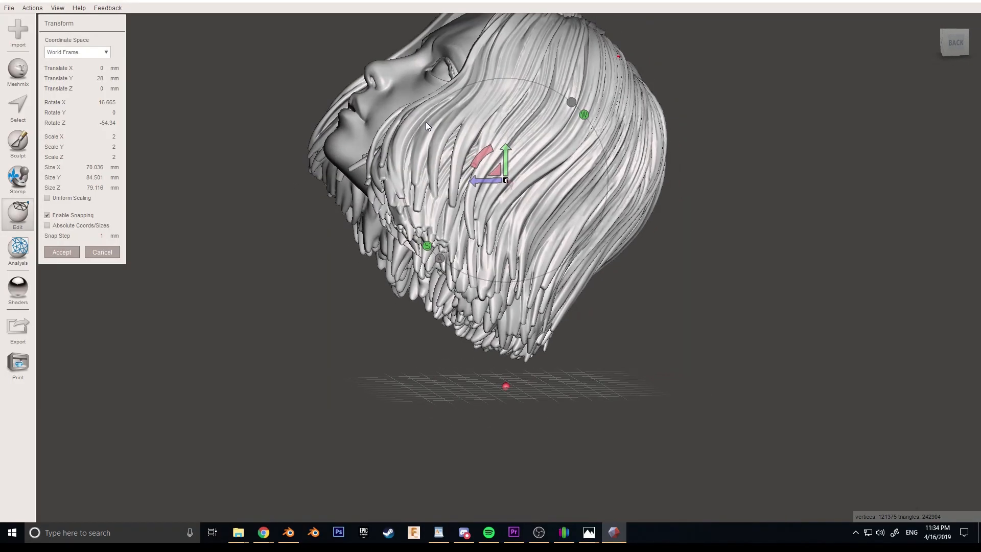
click(75, 246)
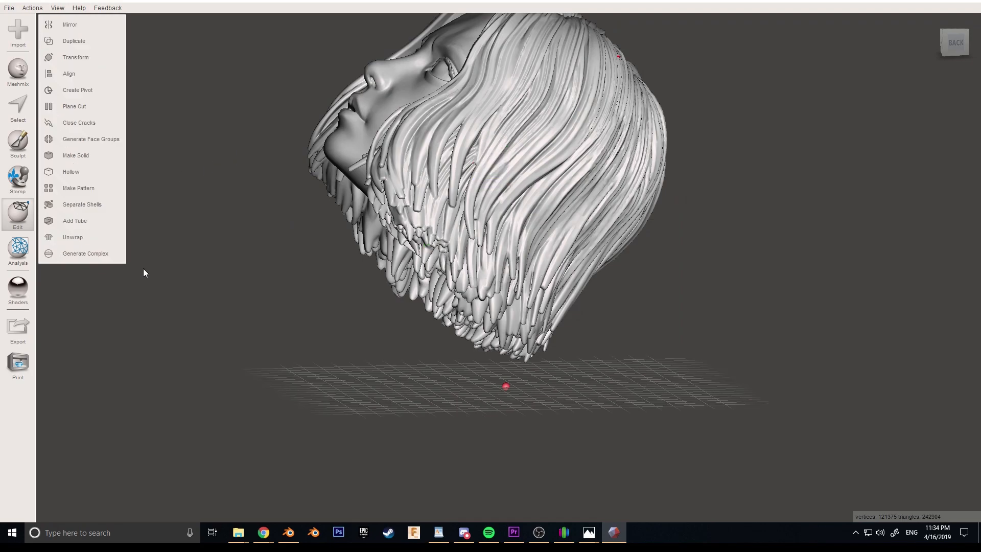
Step: Open the Overhangs analysis for the head and expand its support generator and advanced support settings
click(24, 254)
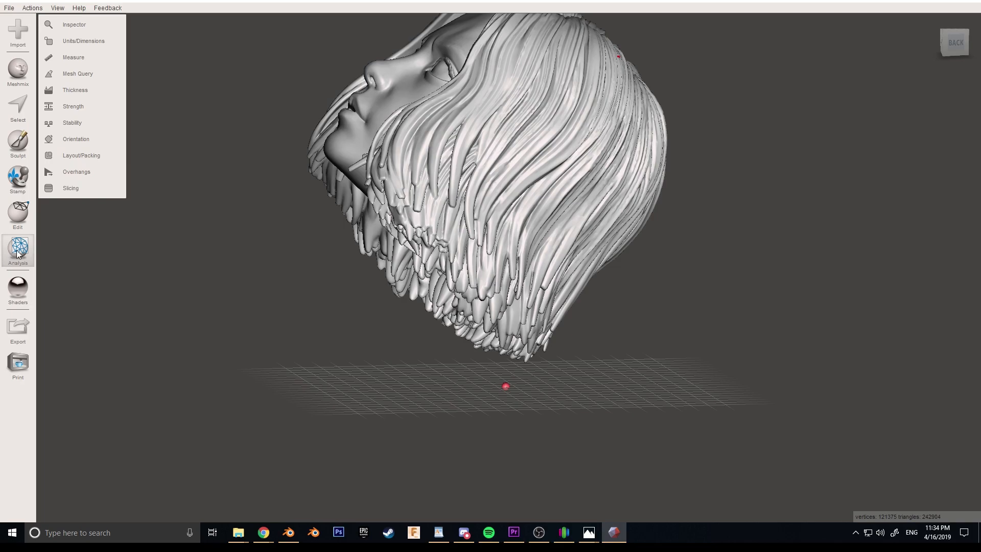
click(84, 171)
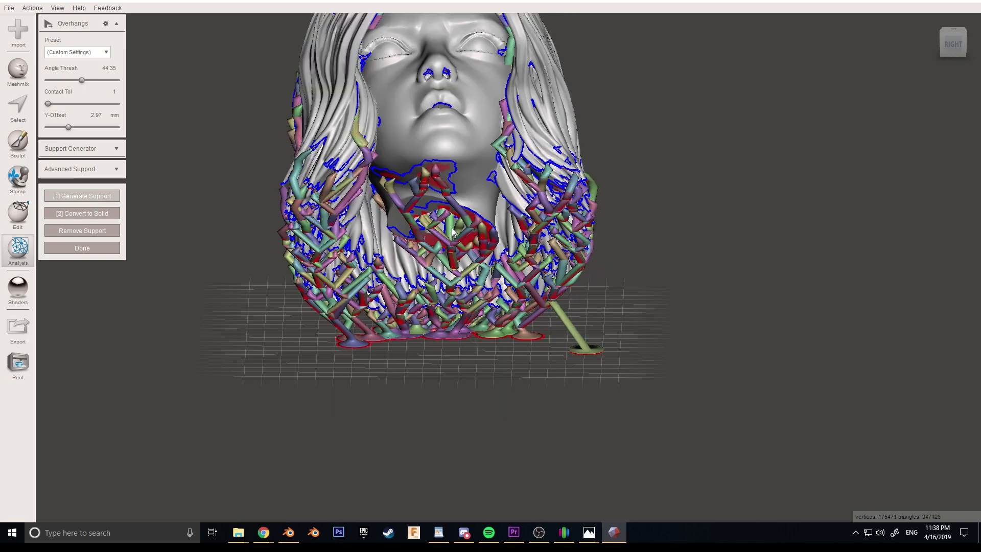
scroll(458, 225, up, 3)
right_drag(568, 197, 524, 215)
key(f)
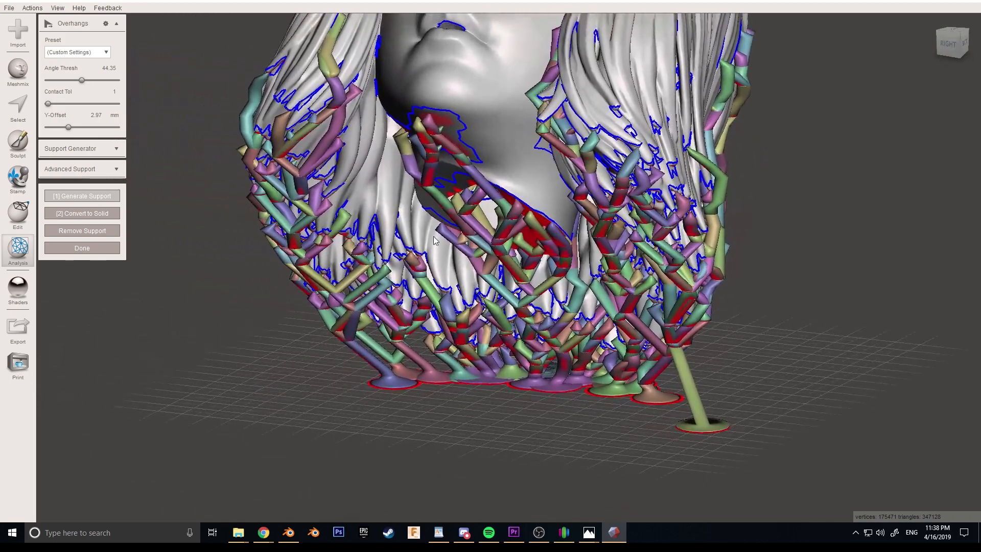
click(117, 149)
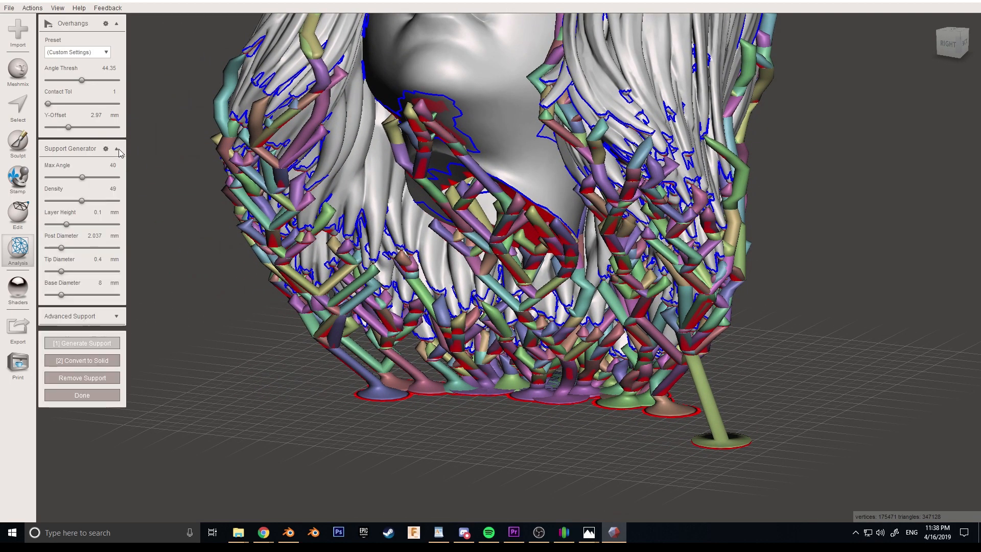
click(117, 317)
key(f)
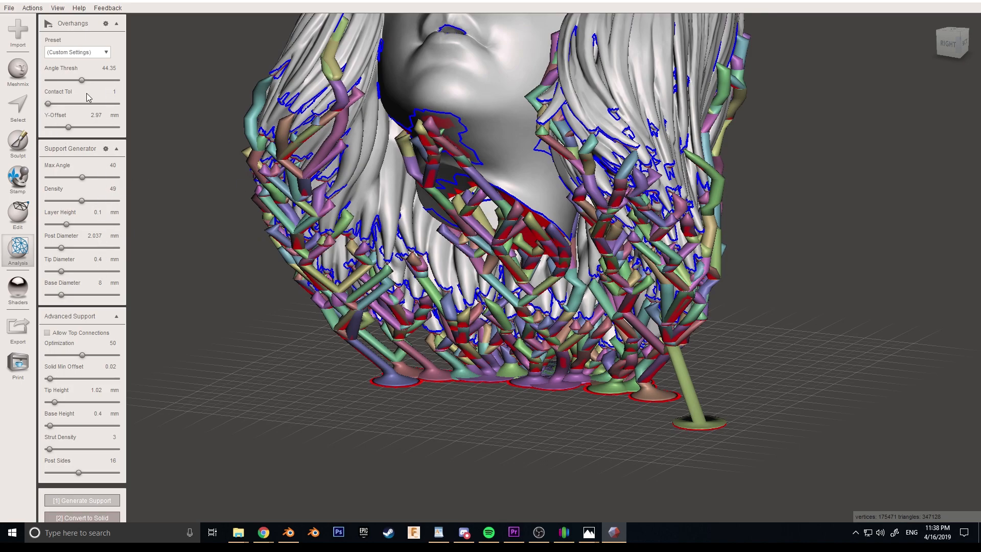
Step: Test the overhang angle threshold at 90 on the whole head, and settle on 54.78
drag(82, 80, 144, 77)
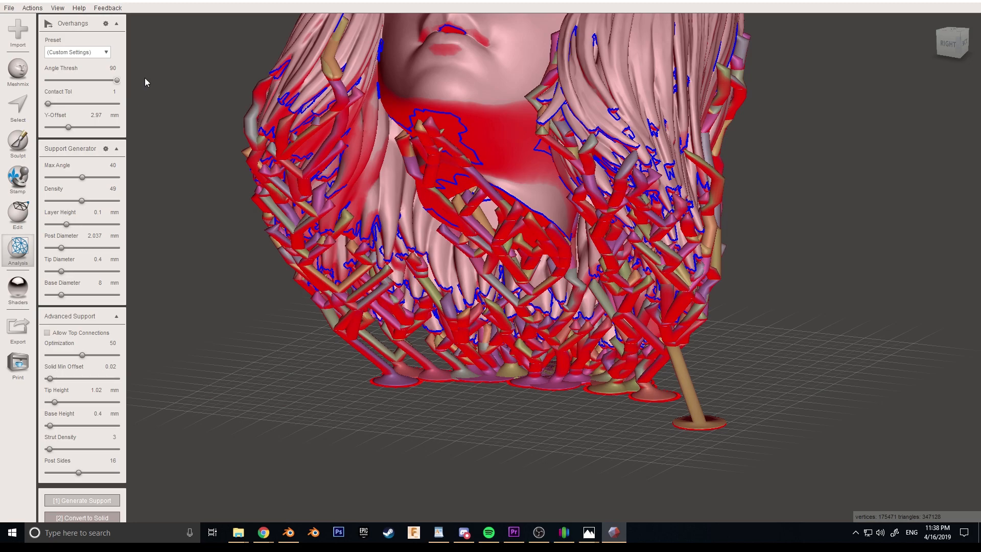
scroll(487, 165, down, 1)
middle_drag(487, 165, 492, 320)
scroll(482, 287, down, 7)
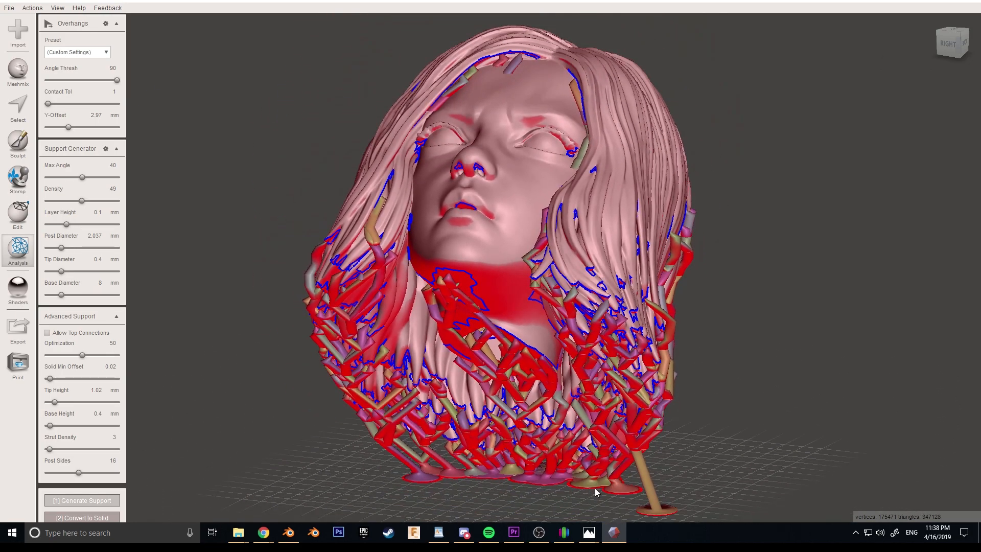
drag(117, 79, 91, 80)
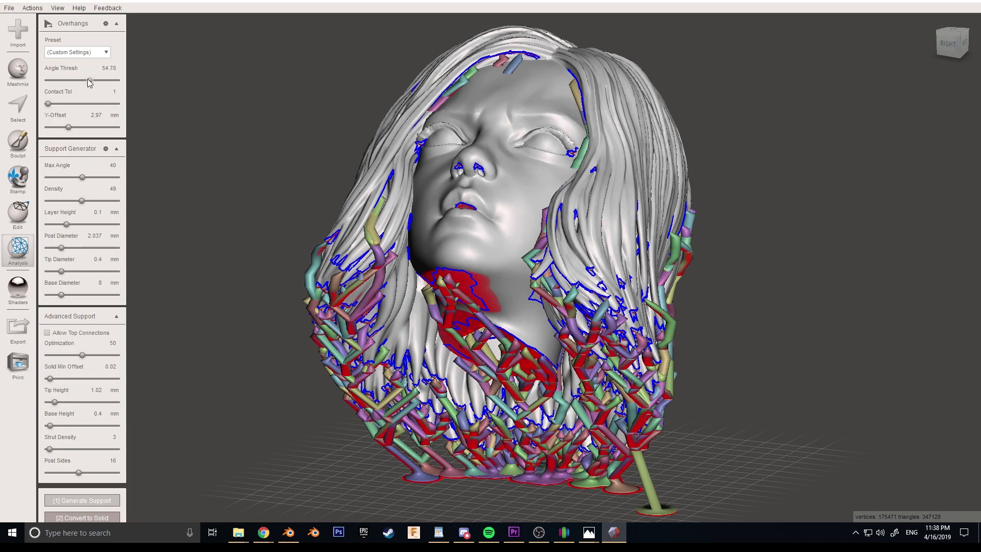
Step: Examine the generated supports up close, from the base discs and posts up to the tips touching the hair
middle_drag(491, 267, 486, 171)
scroll(485, 205, up, 5)
right_drag(481, 276, 510, 270)
right_drag(421, 242, 338, 259)
middle_drag(342, 184, 428, 214)
scroll(497, 281, down, 1)
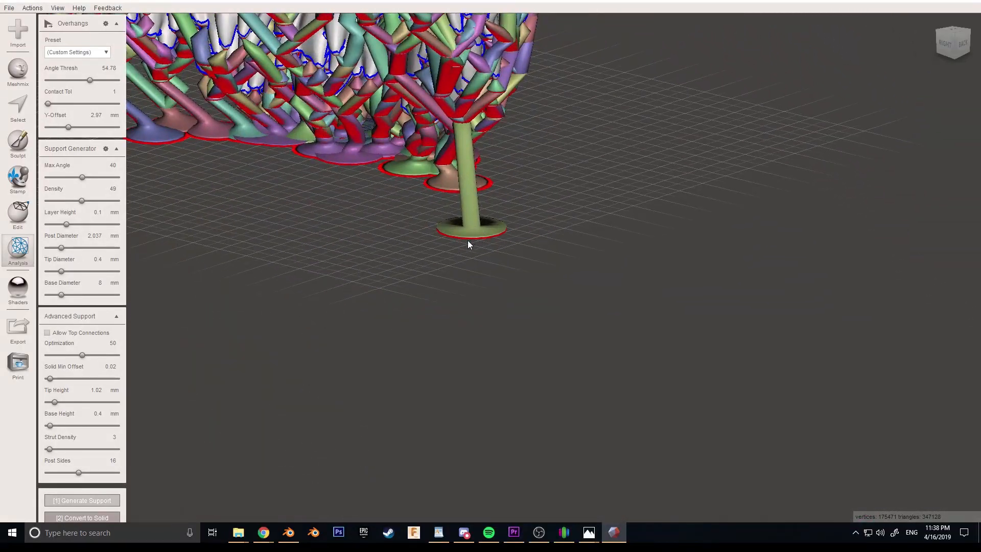
scroll(465, 225, up, 2)
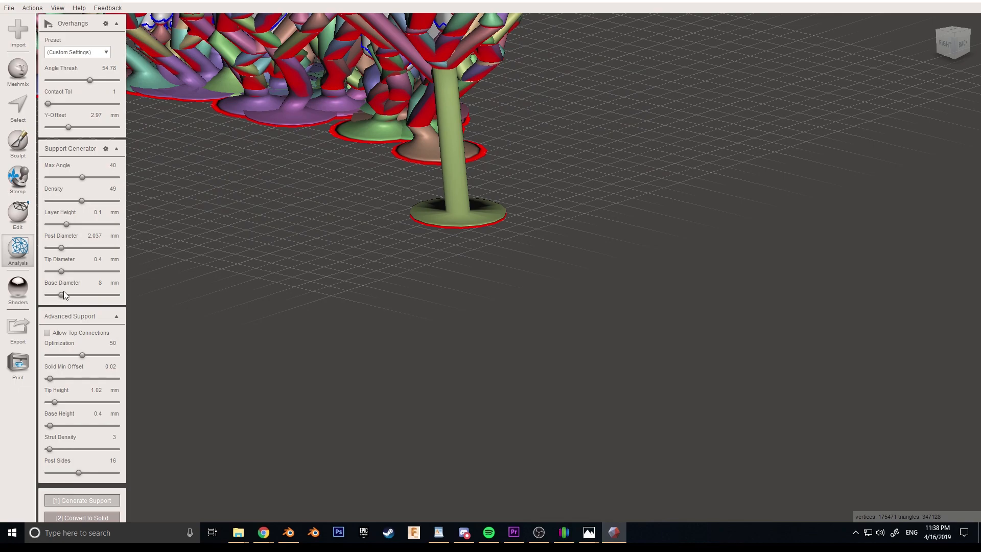
middle_drag(207, 185, 266, 306)
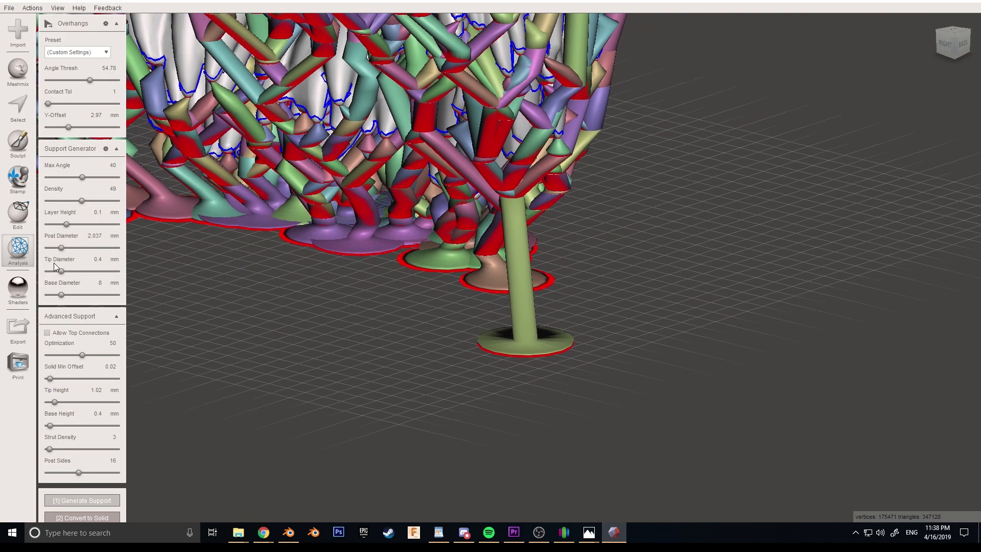
scroll(466, 261, up, 8)
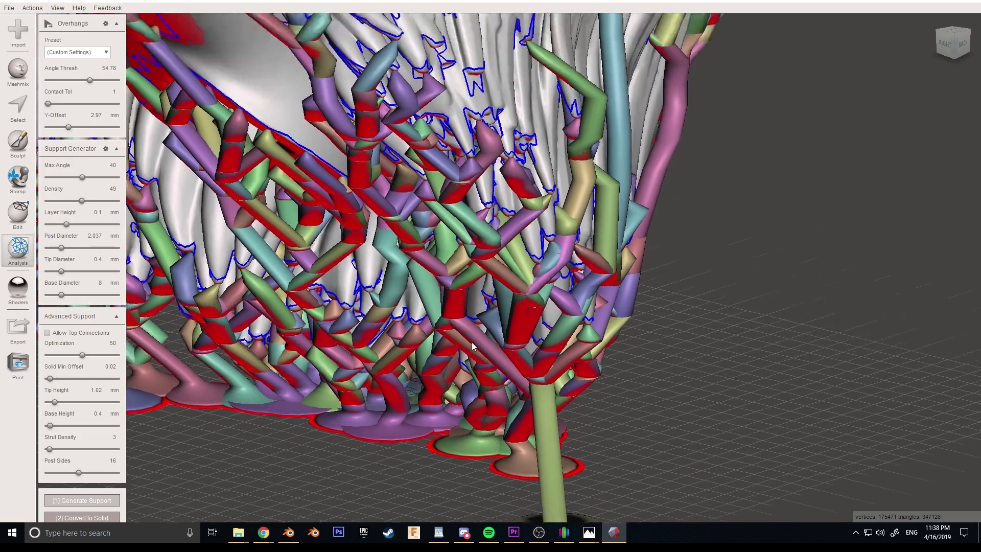
scroll(432, 289, up, 2)
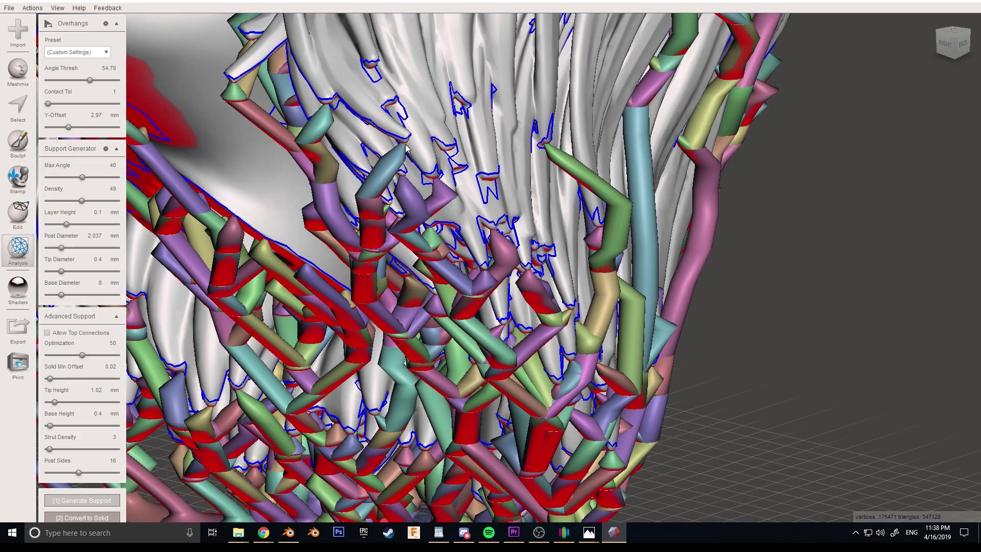
Step: Examine the support base discs, the isolated post and the branching supports beneath the neck and hair ends
scroll(125, 337, down, 8)
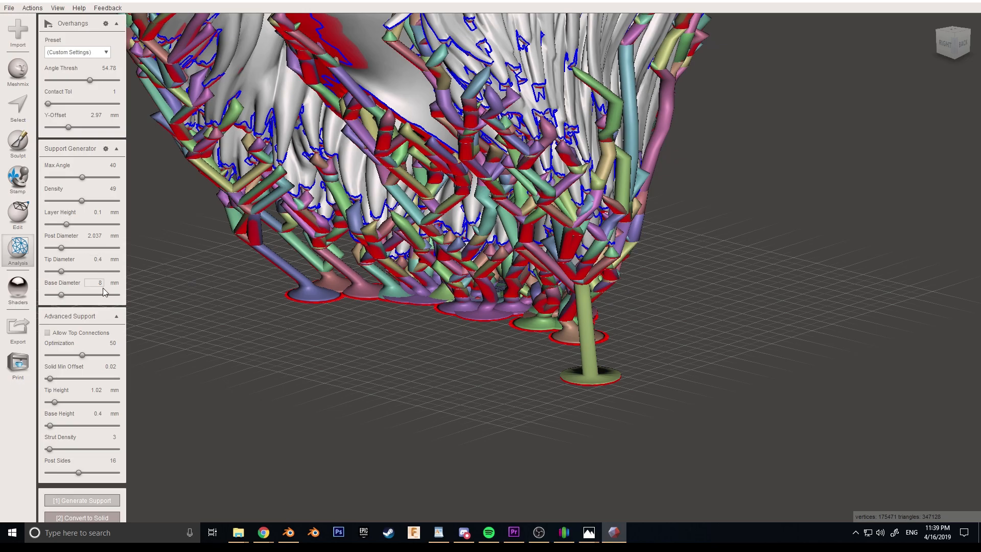
scroll(576, 392, up, 3)
middle_drag(592, 368, 457, 302)
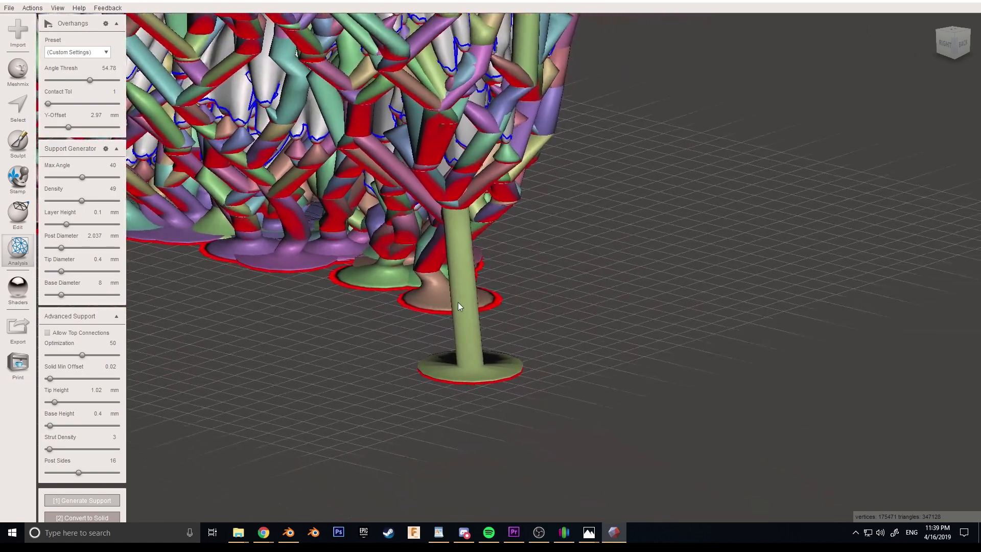
scroll(456, 284, up, 2)
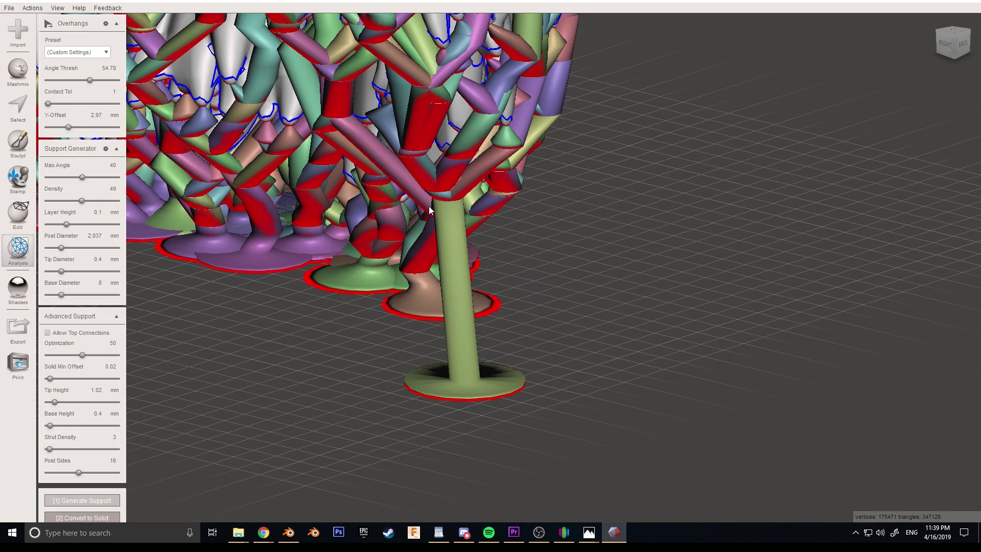
scroll(256, 286, down, 3)
scroll(332, 291, up, 6)
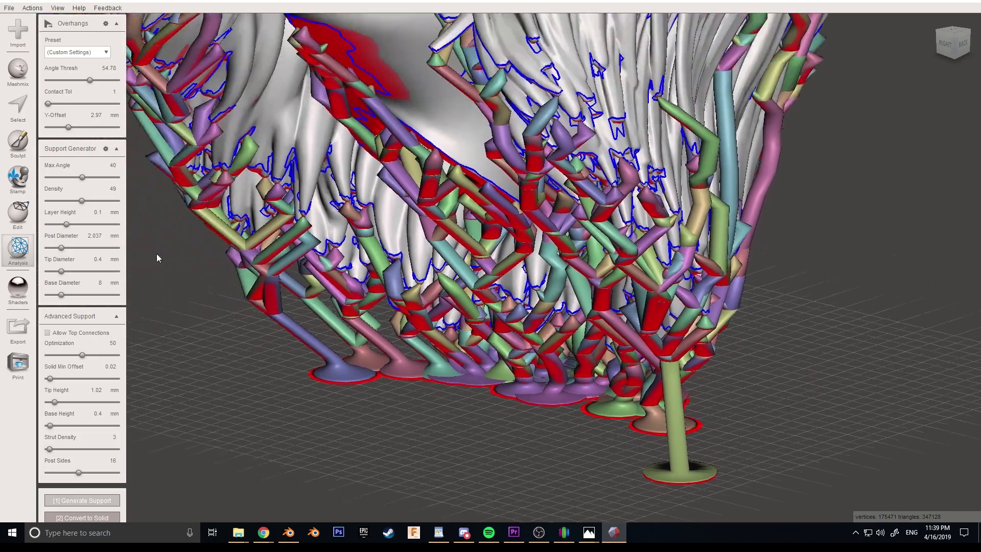
right_drag(411, 293, 446, 184)
middle_drag(447, 182, 449, 237)
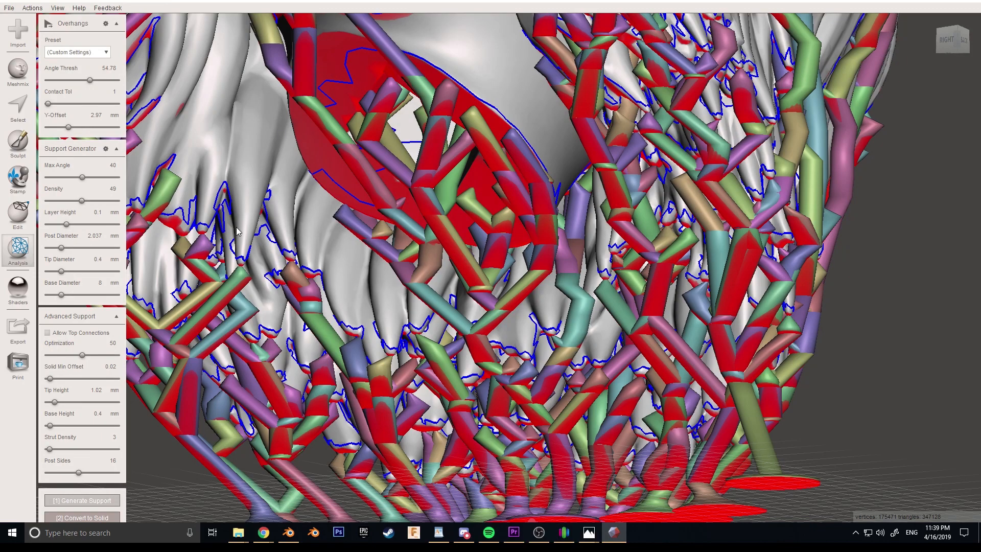
scroll(246, 252, up, 3)
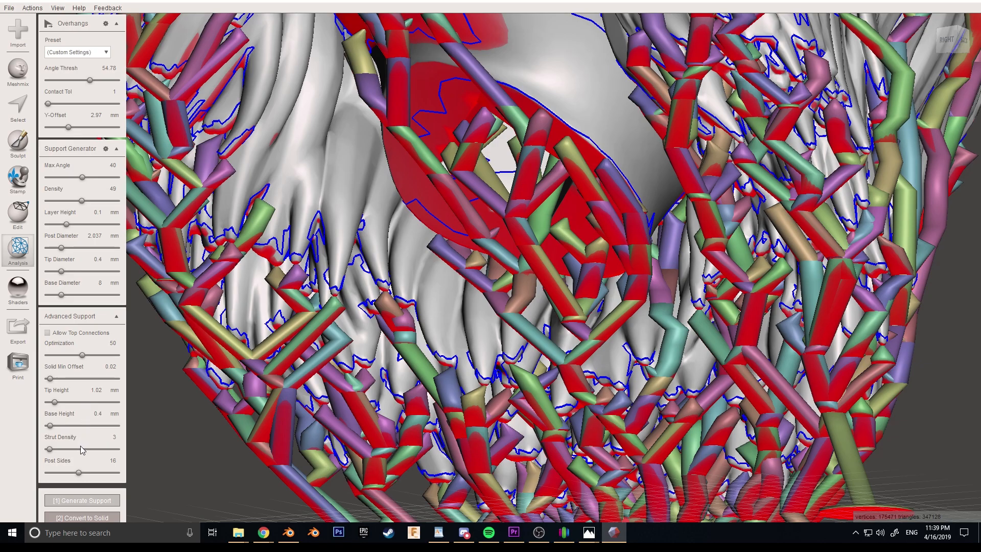
scroll(285, 296, up, 3)
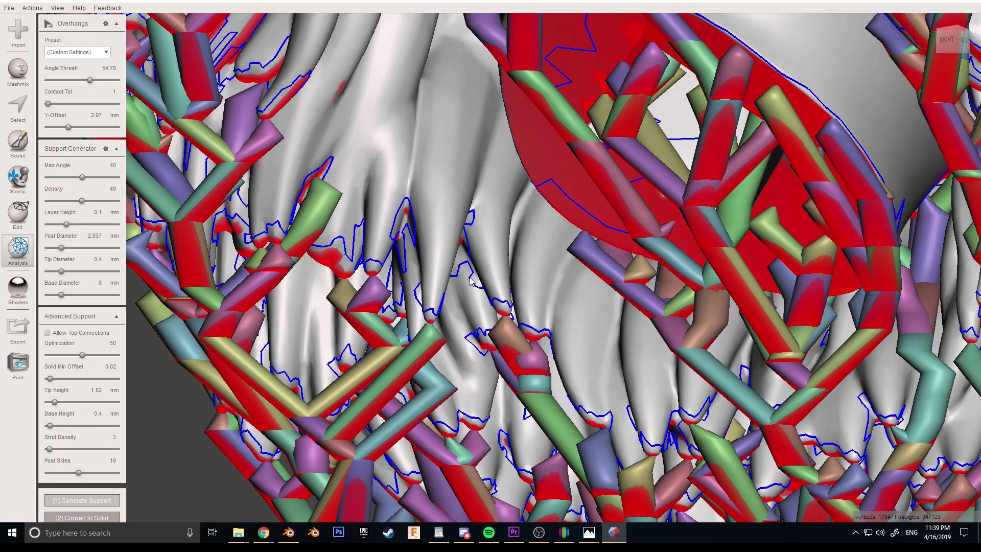
Step: Inspect the supports around the chin, face, hairline and side hair strands for overhang coverage
scroll(469, 278, down, 5)
middle_drag(429, 66, 335, 175)
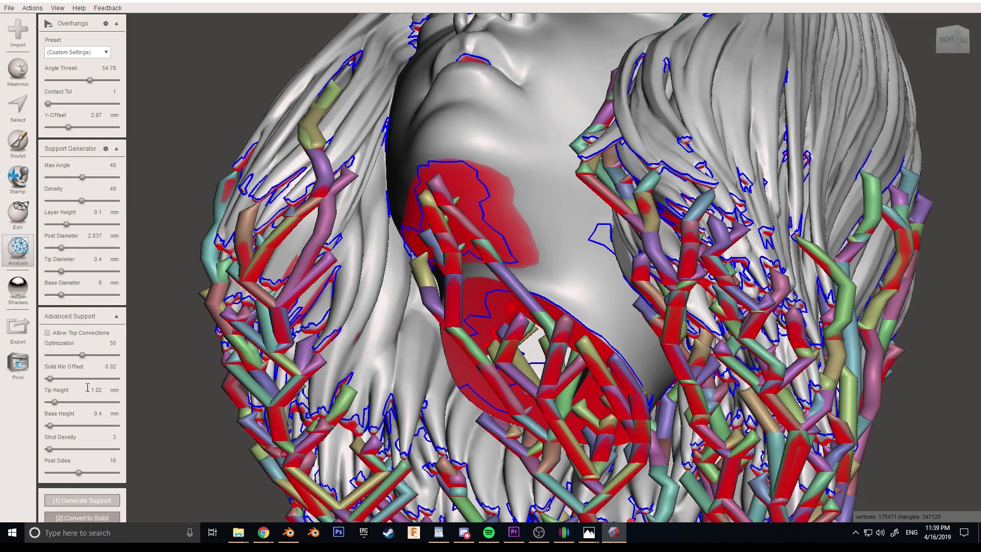
middle_drag(473, 118, 461, 257)
right_drag(462, 256, 520, 177)
middle_drag(521, 177, 509, 225)
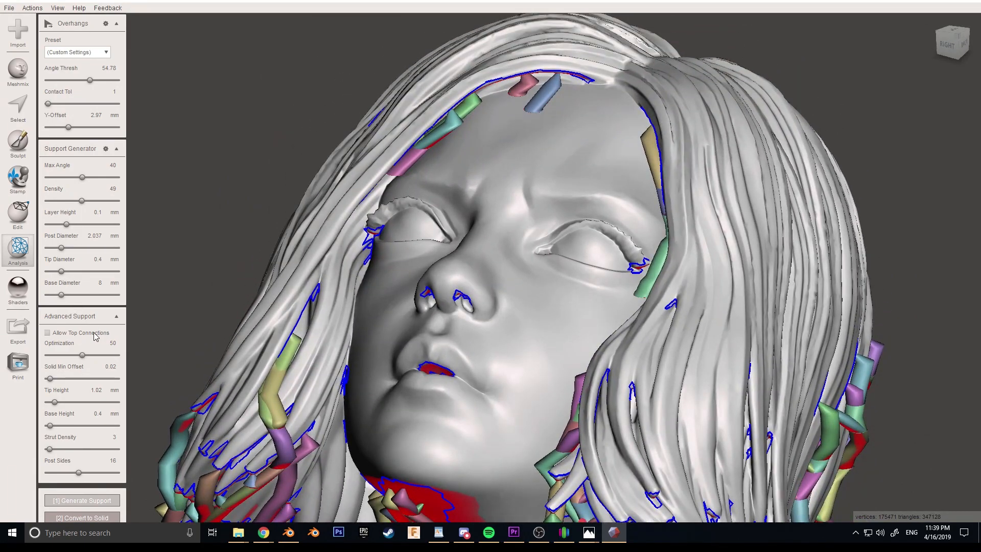
right_drag(531, 178, 524, 186)
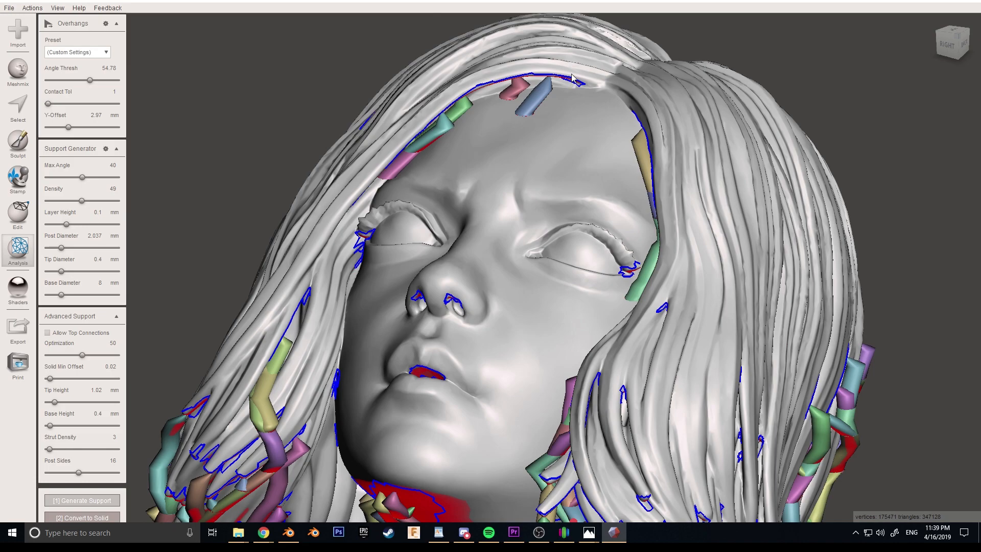
right_drag(213, 212, 207, 304)
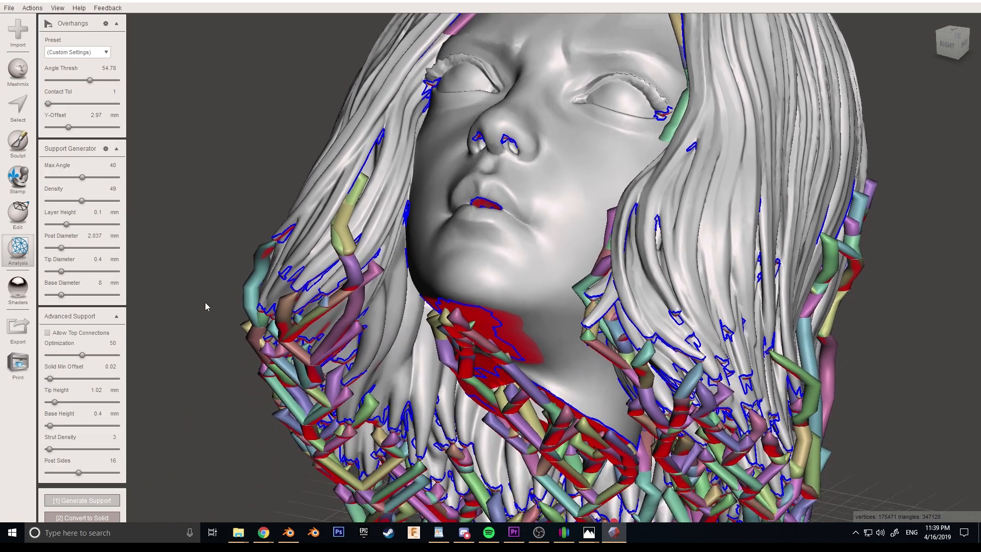
scroll(70, 338, down, 2)
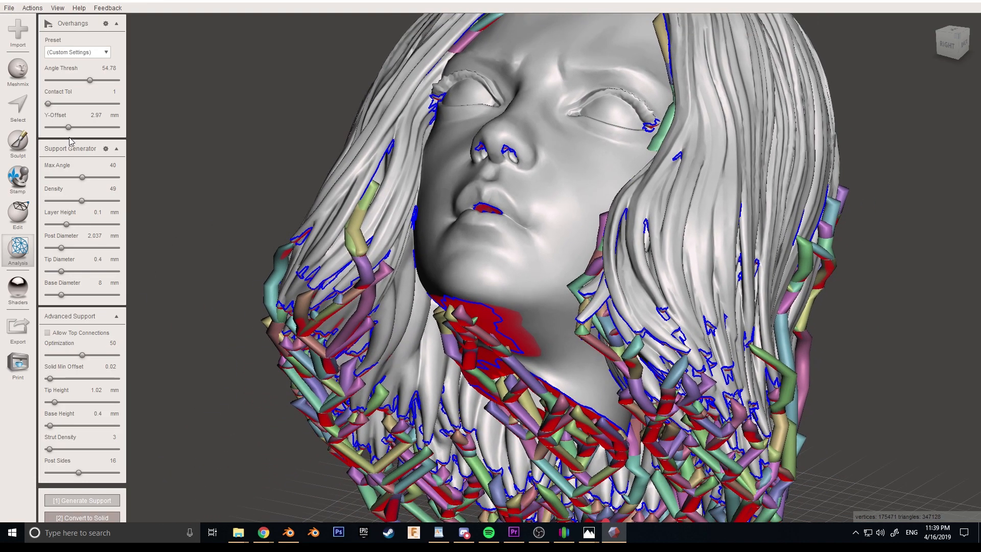
Step: Review how the support network connects the grid to the lower hair and neck, from low and wide viewpoints
middle_drag(506, 289, 441, 115)
right_drag(441, 115, 404, 77)
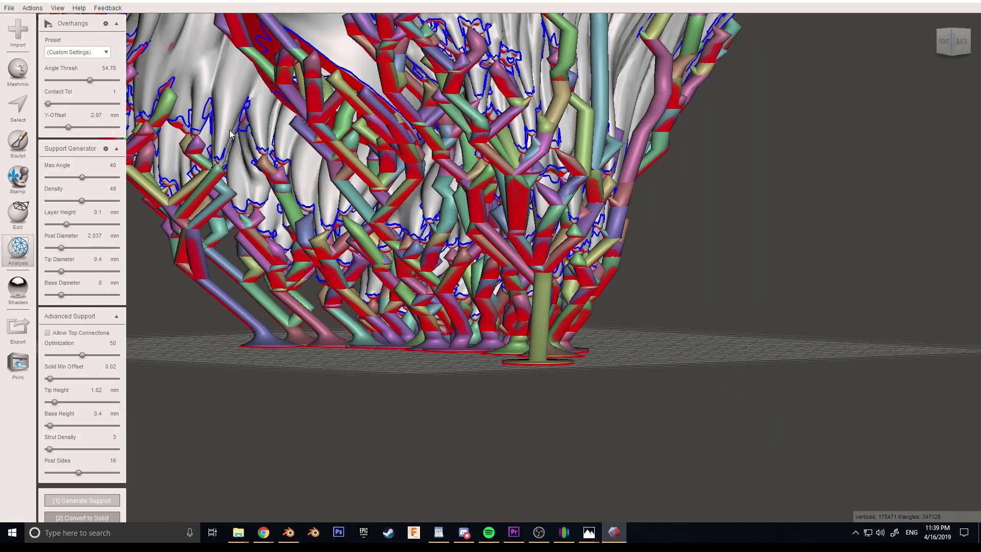
right_drag(467, 264, 426, 255)
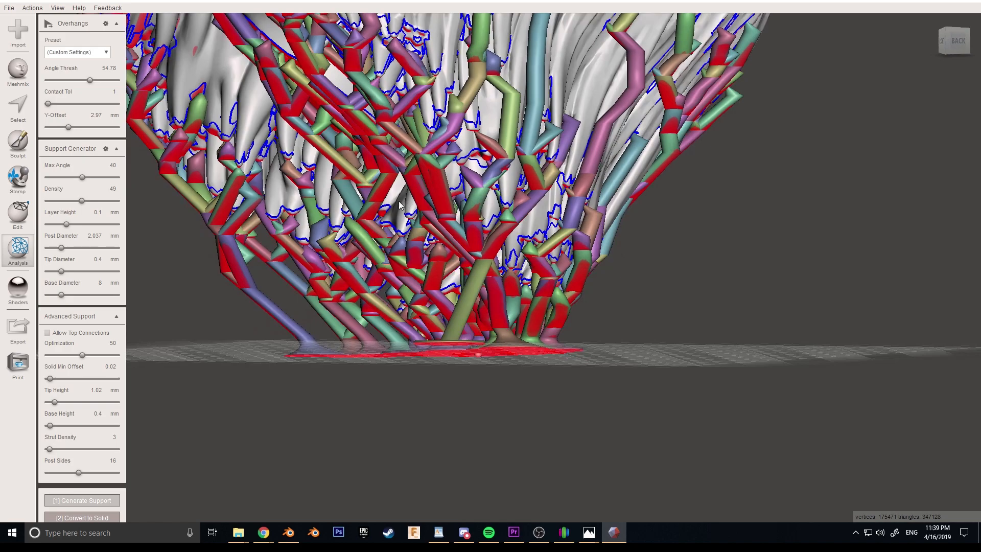
right_drag(400, 199, 440, 249)
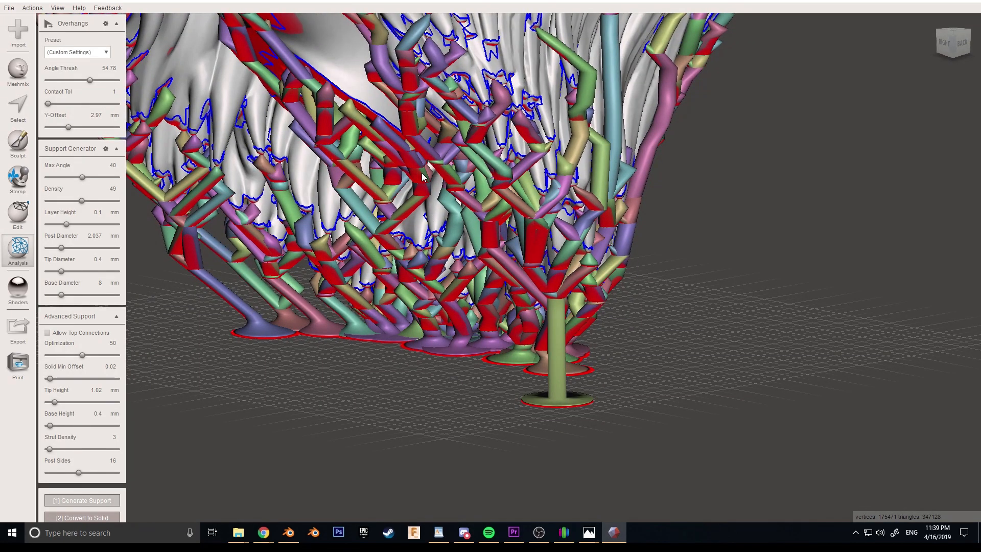
scroll(205, 233, down, 5)
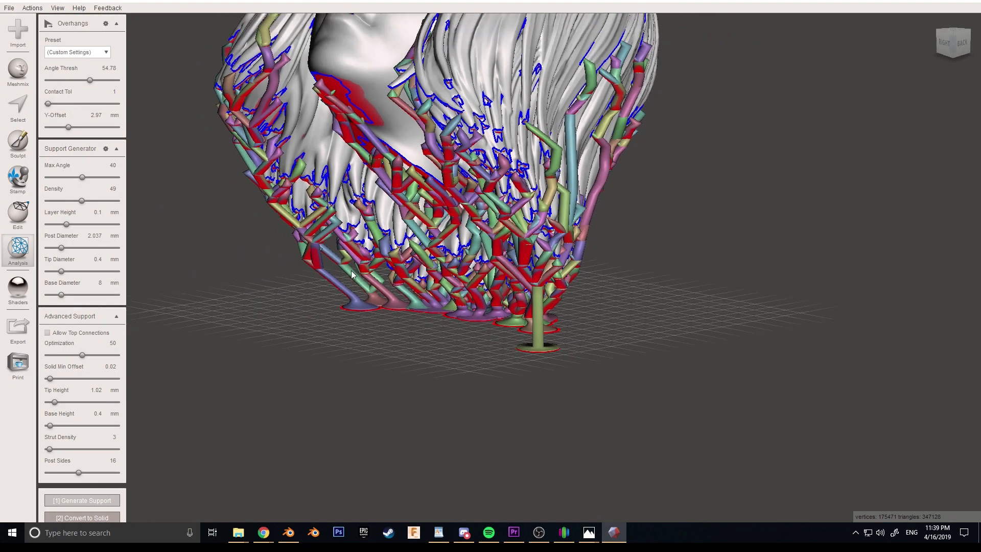
middle_drag(390, 189, 438, 280)
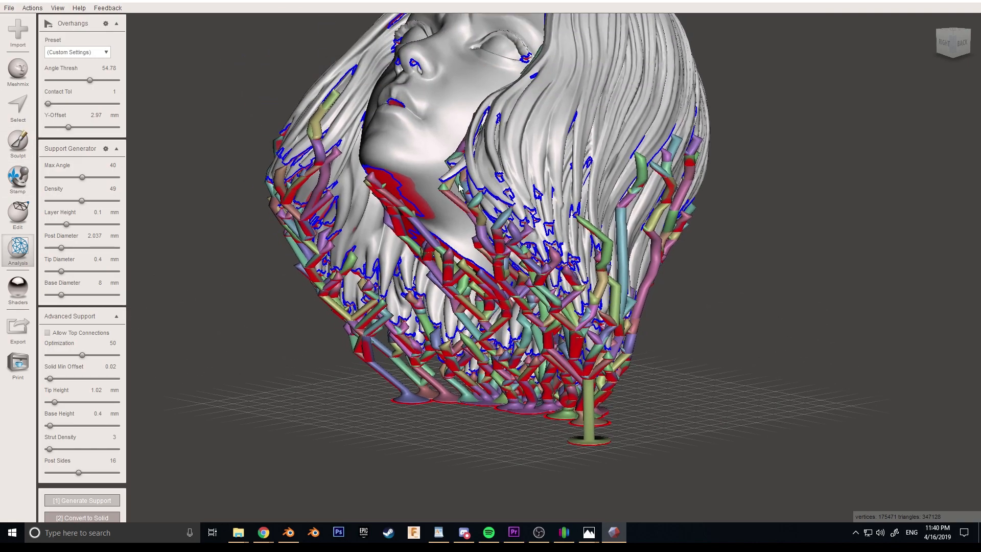
scroll(460, 188, up, 3)
scroll(535, 225, up, 2)
right_drag(533, 225, 129, 155)
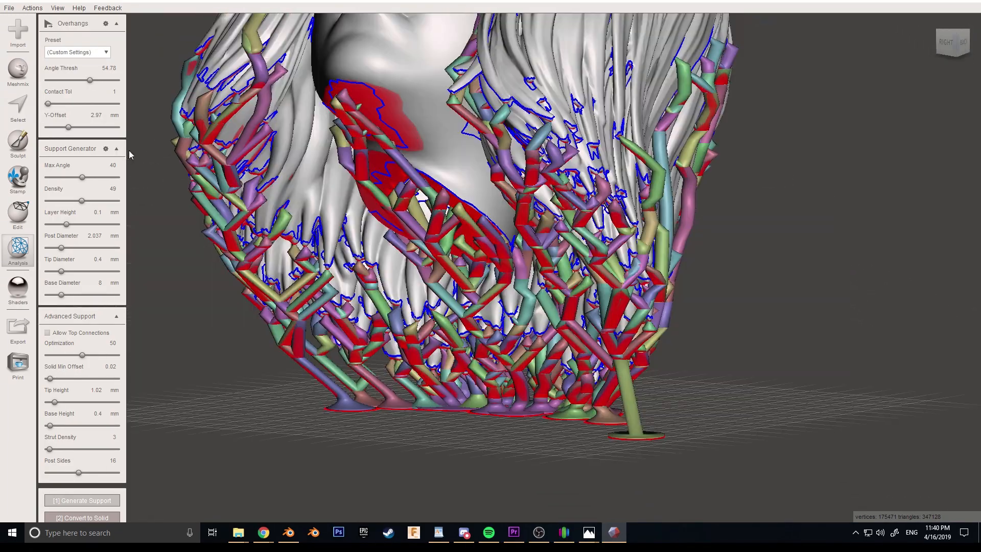
Step: Collapse the advanced support settings, keep the support generator settings expanded, and view the supports from the front
click(116, 148)
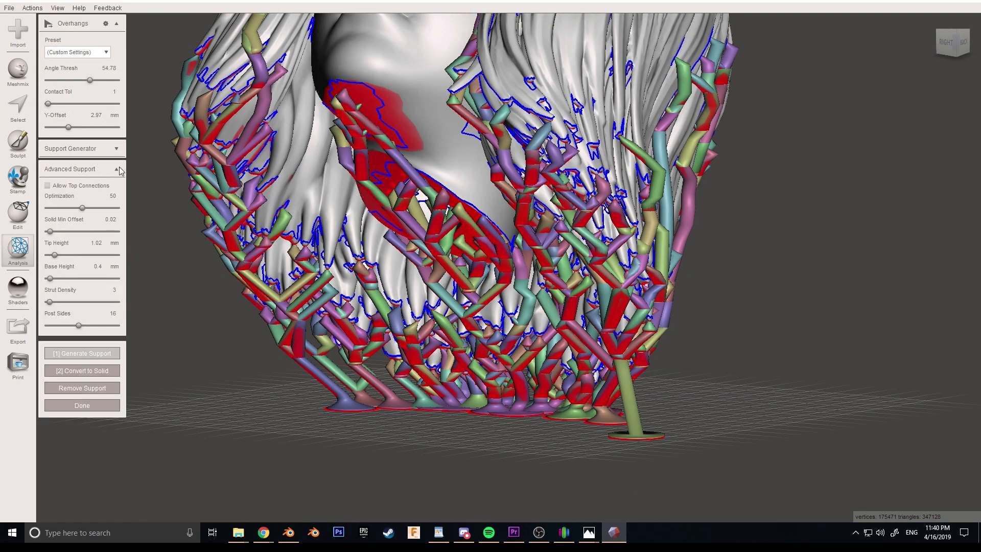
click(118, 167)
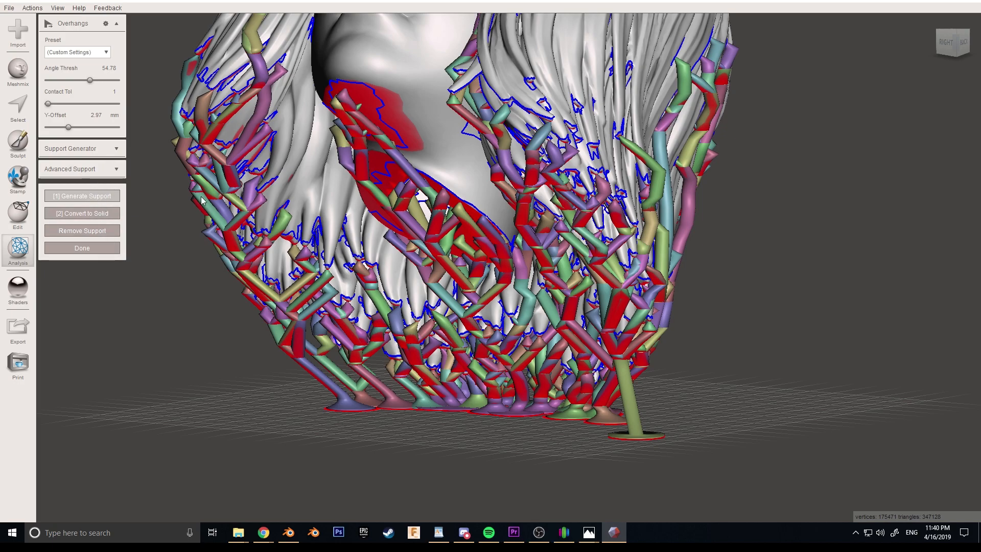
click(82, 148)
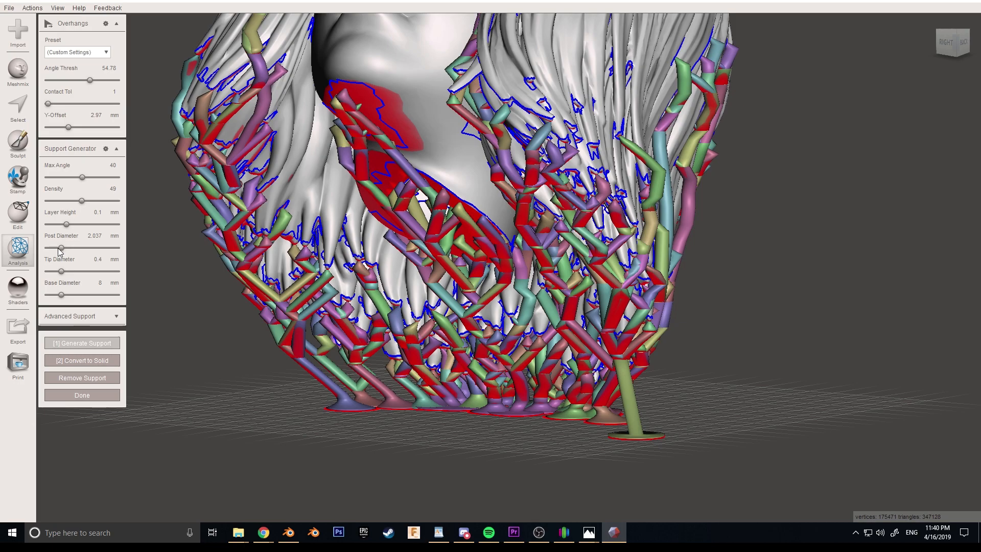
middle_drag(269, 210, 381, 288)
scroll(457, 184, up, 2)
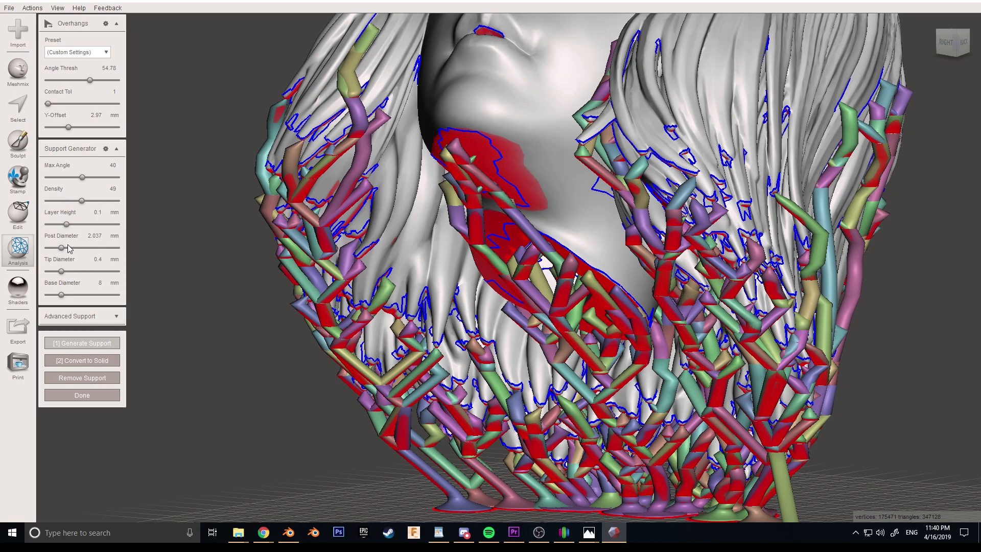
middle_drag(377, 248, 431, 146)
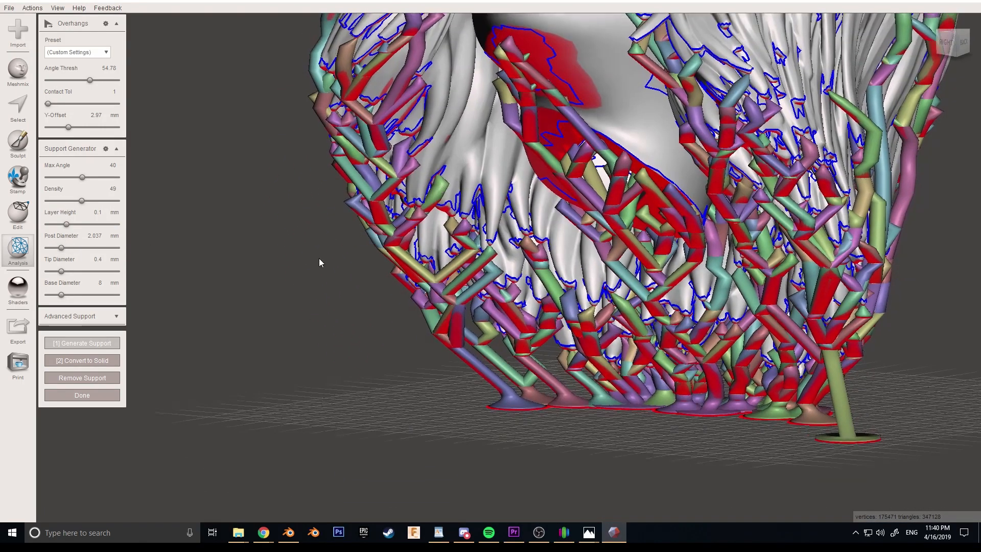
scroll(572, 206, down, 1)
middle_drag(631, 200, 580, 265)
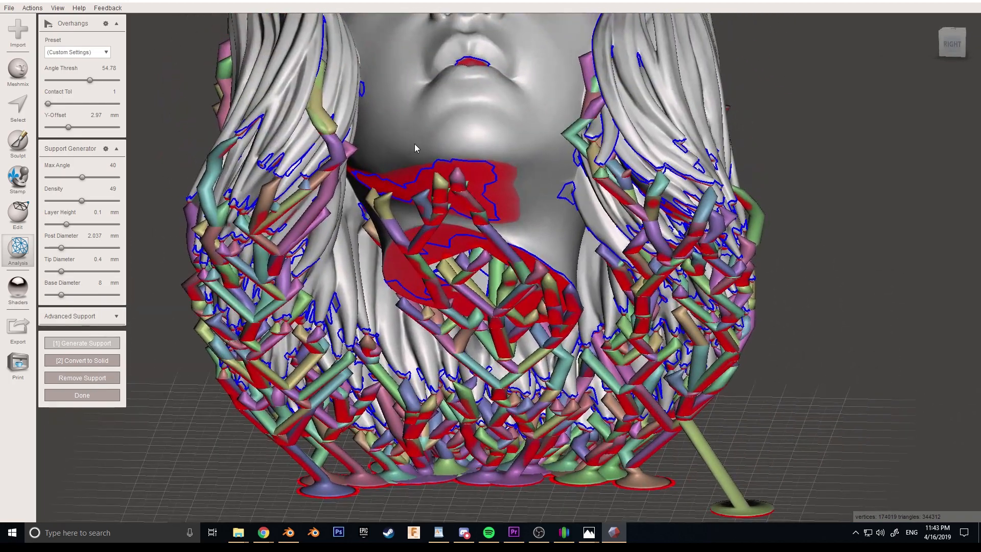
Step: Remove individual support branches touching the overhang area under the chin
middle_drag(318, 171, 357, 220)
scroll(415, 225, up, 2)
ctrl+click(503, 230)
ctrl+click(502, 242)
ctrl+click(480, 236)
ctrl+click(477, 251)
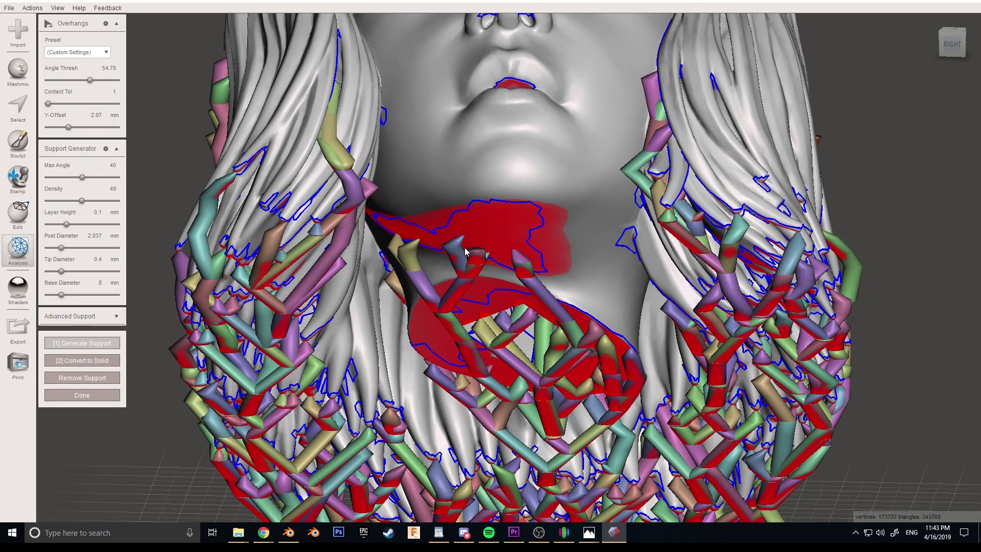
ctrl+click(465, 250)
ctrl+click(476, 258)
Step: Manually add two long support posts from beneath the side hair lock down to the grid, with a diagonal bracing strut
right_drag(519, 317, 585, 223)
drag(585, 223, 620, 508)
right_drag(559, 351, 517, 180)
drag(474, 59, 515, 330)
drag(481, 55, 547, 394)
right_drag(552, 318, 535, 223)
drag(483, 135, 525, 397)
right_drag(538, 320, 388, 144)
drag(360, 100, 456, 364)
right_drag(456, 364, 398, 196)
drag(398, 195, 301, 290)
Step: Remove unwanted support branches from the back of the hair
right_drag(342, 308, 581, 209)
ctrl+click(576, 205)
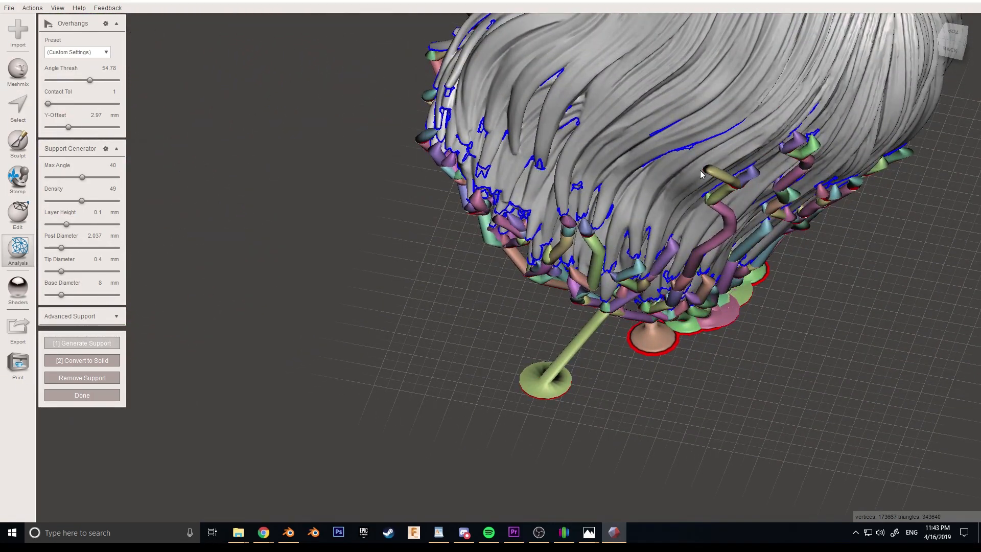
ctrl+click(720, 173)
right_drag(491, 176, 545, 239)
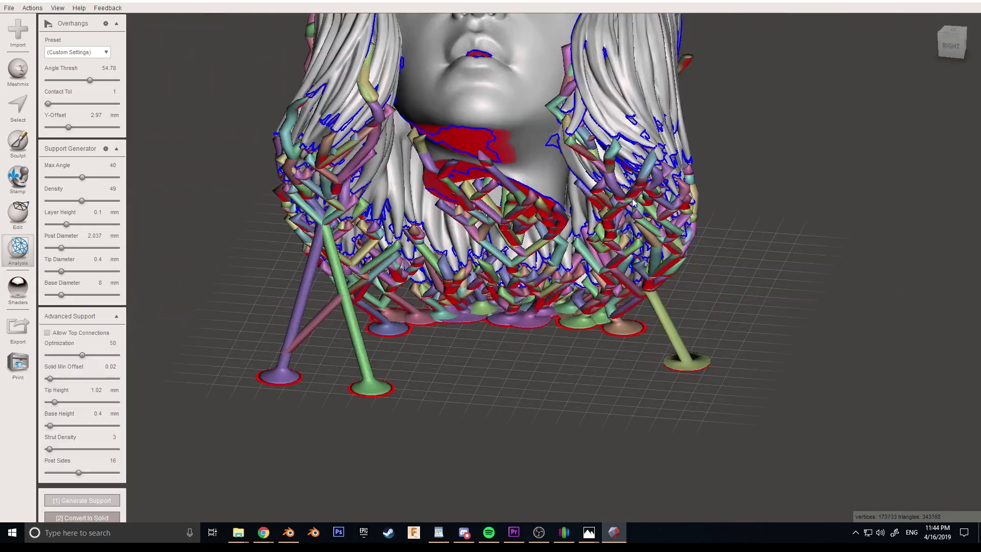
Step: Check the edited supports around the neck, the back of the hair and the manually added posts
scroll(541, 230, up, 5)
right_drag(531, 219, 555, 240)
middle_drag(690, 77, 574, 256)
right_drag(574, 80, 536, 93)
scroll(537, 93, down, 2)
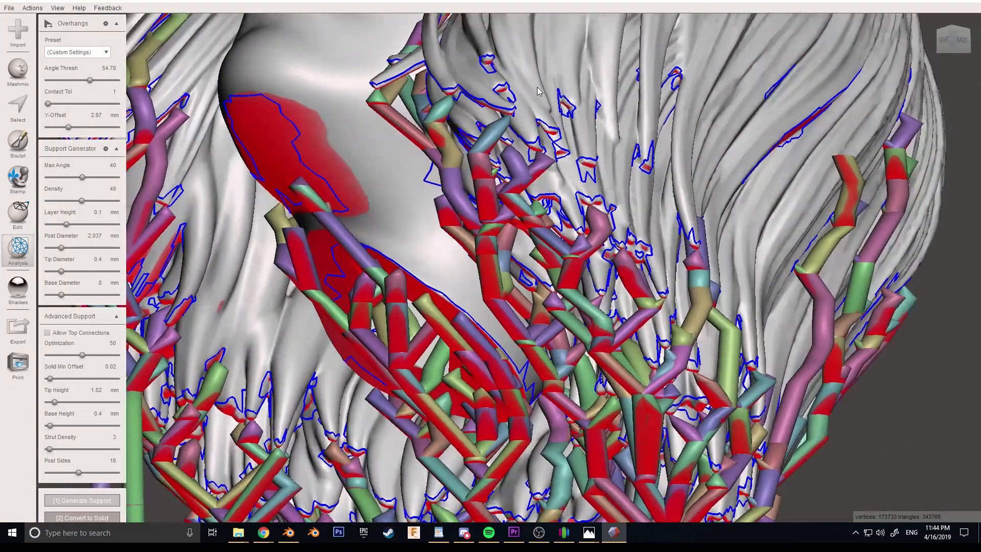
scroll(645, 289, up, 4)
right_drag(651, 292, 548, 257)
right_drag(447, 215, 289, 264)
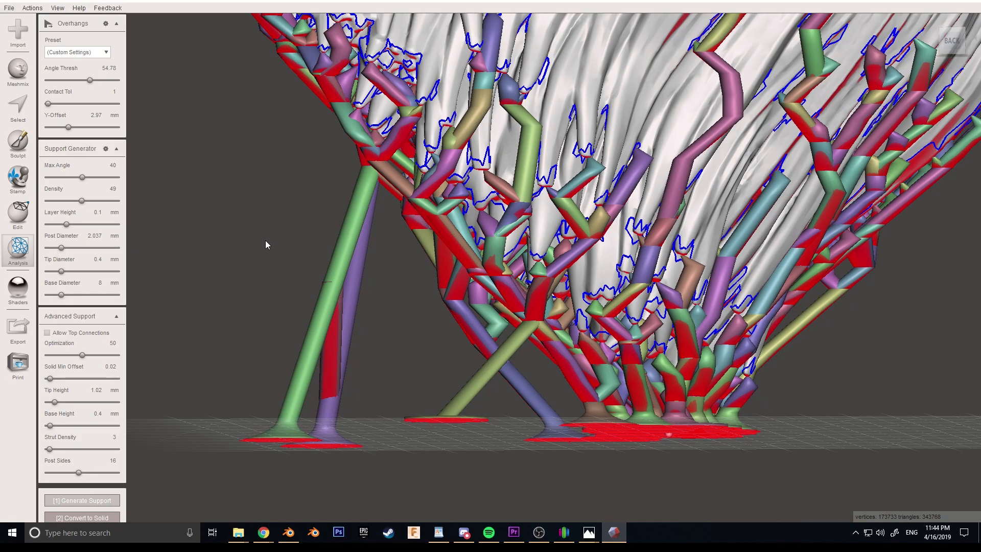
right_drag(264, 244, 541, 184)
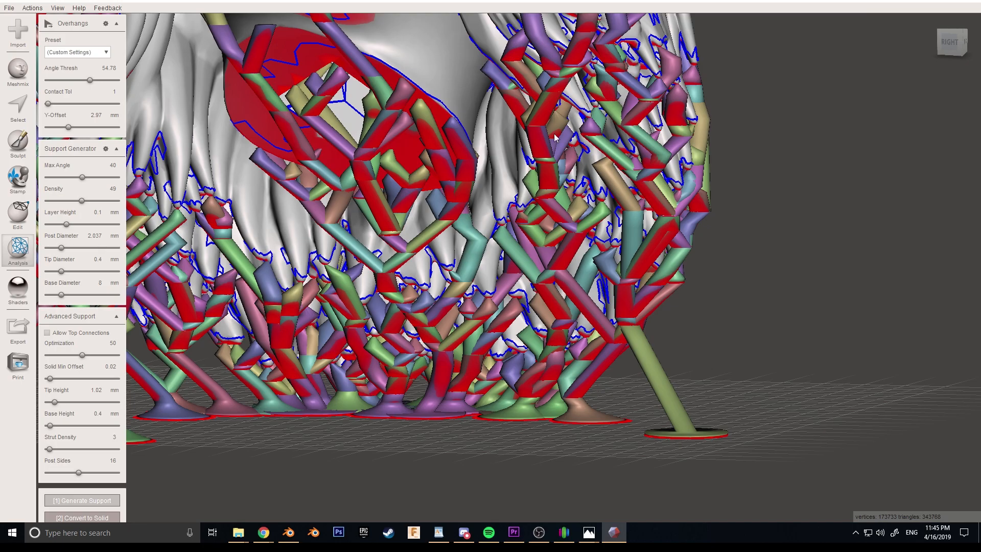
scroll(365, 180, down, 3)
middle_drag(364, 184, 409, 251)
right_drag(368, 217, 378, 235)
middle_drag(378, 235, 411, 107)
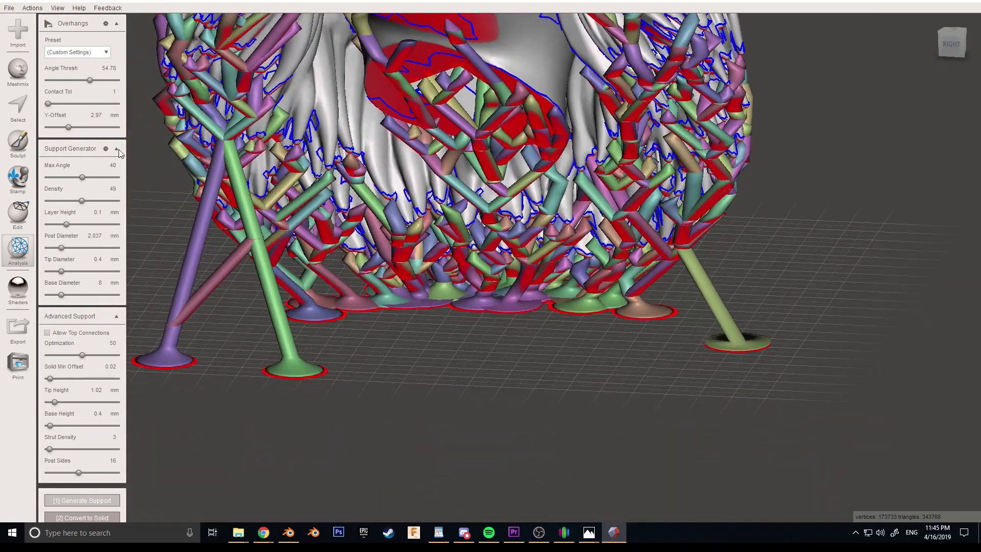
Step: Collapse both support settings groups and convert the supports to a solid as a new object
click(116, 148)
click(117, 169)
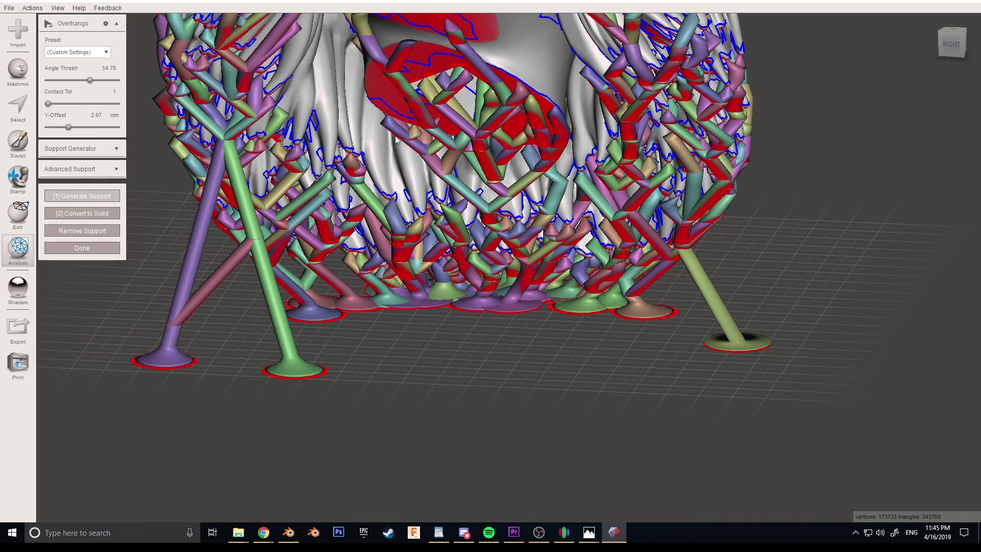
middle_drag(395, 137, 465, 321)
scroll(475, 317, down, 2)
right_drag(518, 304, 487, 285)
middle_drag(486, 285, 469, 170)
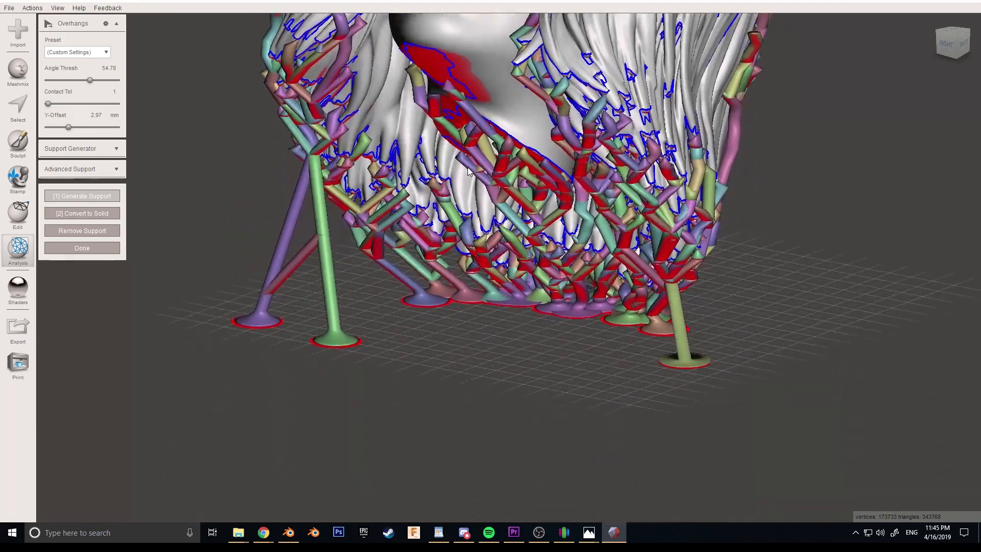
click(78, 218)
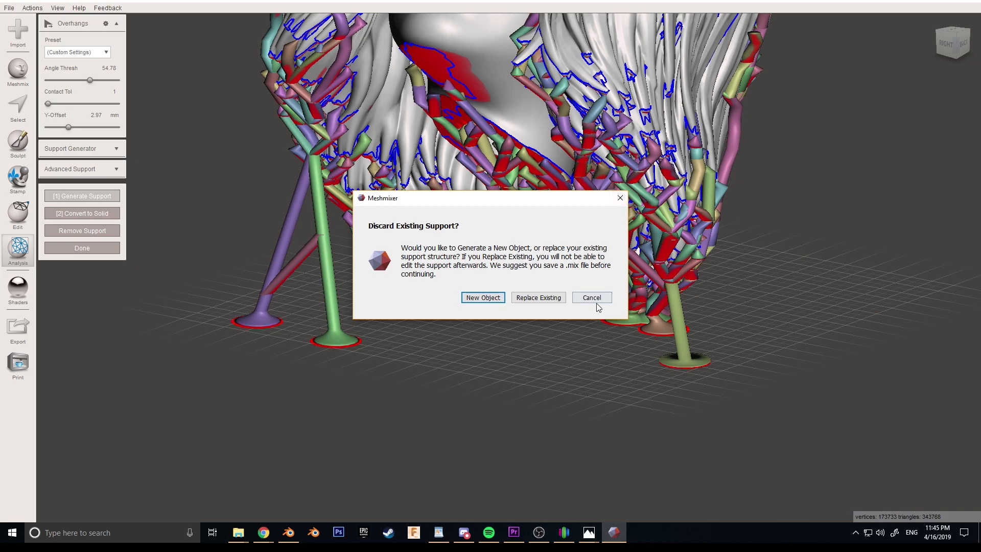
click(482, 298)
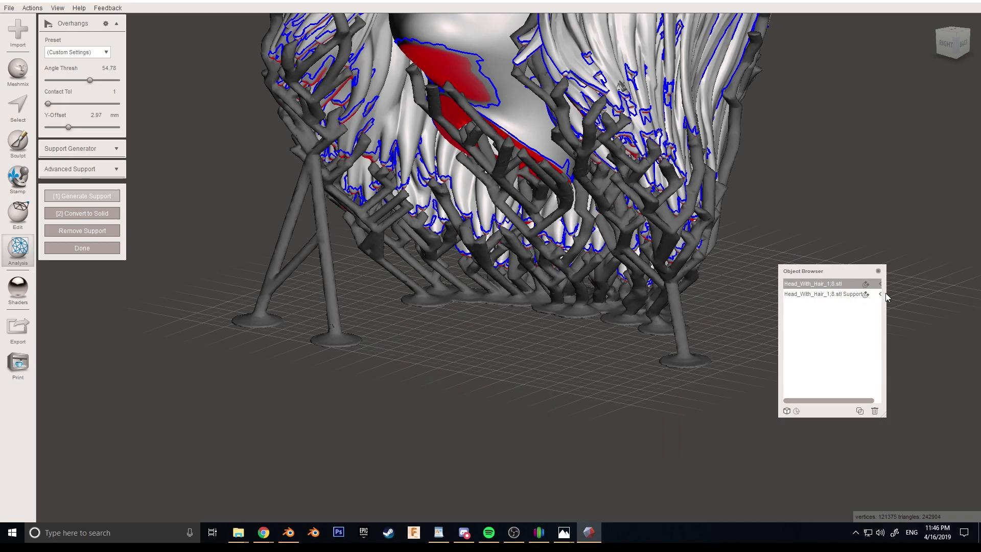
Step: Hide the Object Browser and show it again
drag(841, 272, 693, 216)
click(57, 8)
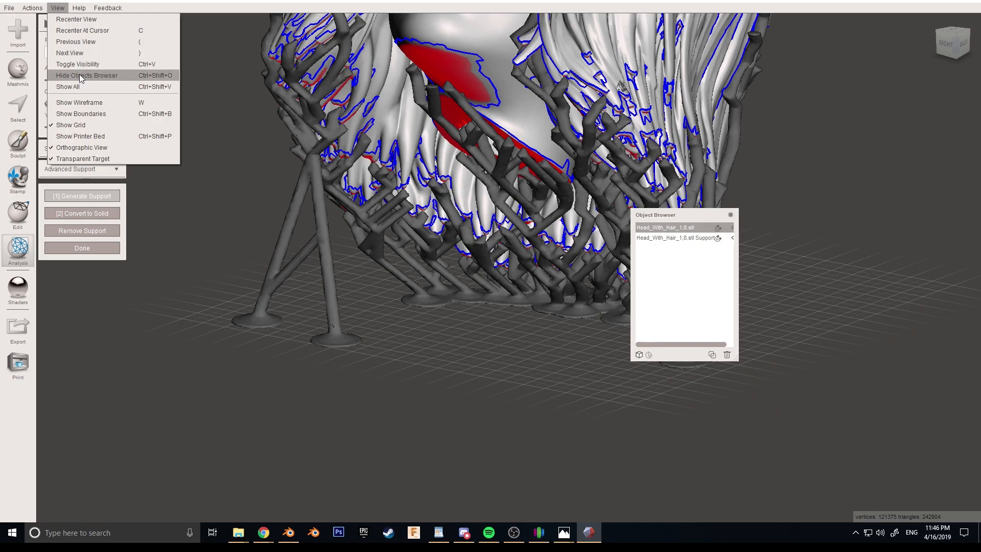
click(81, 75)
click(57, 8)
click(67, 76)
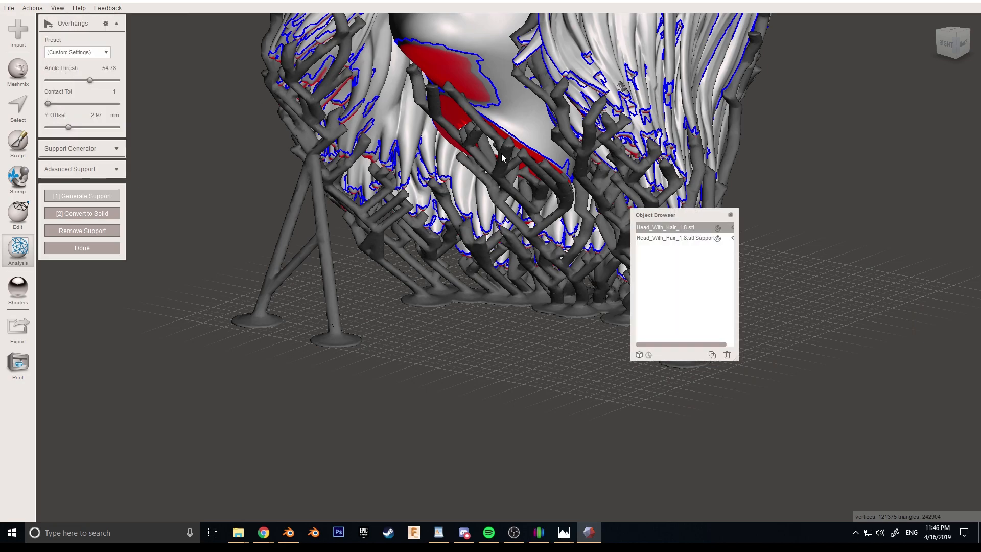
drag(674, 220, 818, 274)
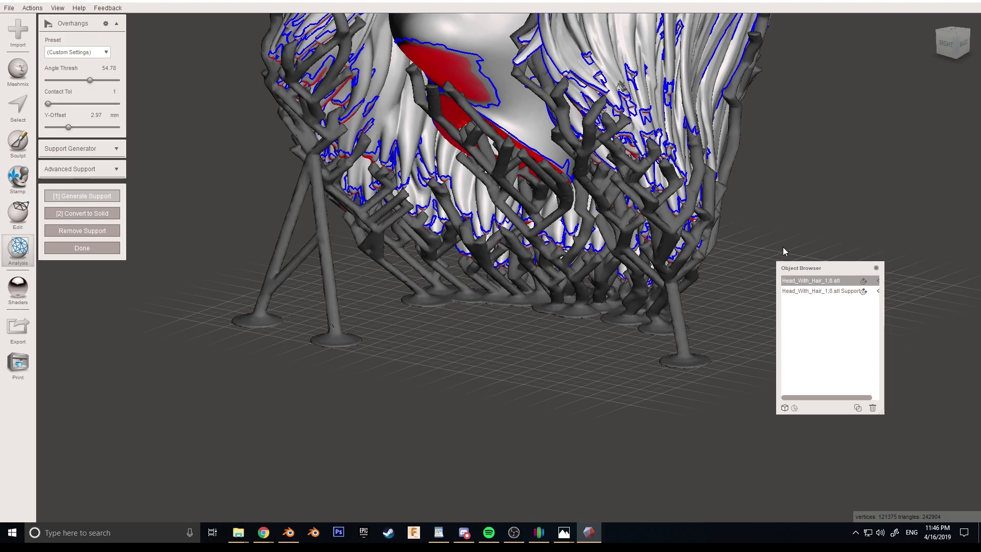
Step: Hide the head model and make the support object active to inspect the solid supports on their own
middle_drag(581, 133, 492, 297)
right_drag(481, 222, 613, 271)
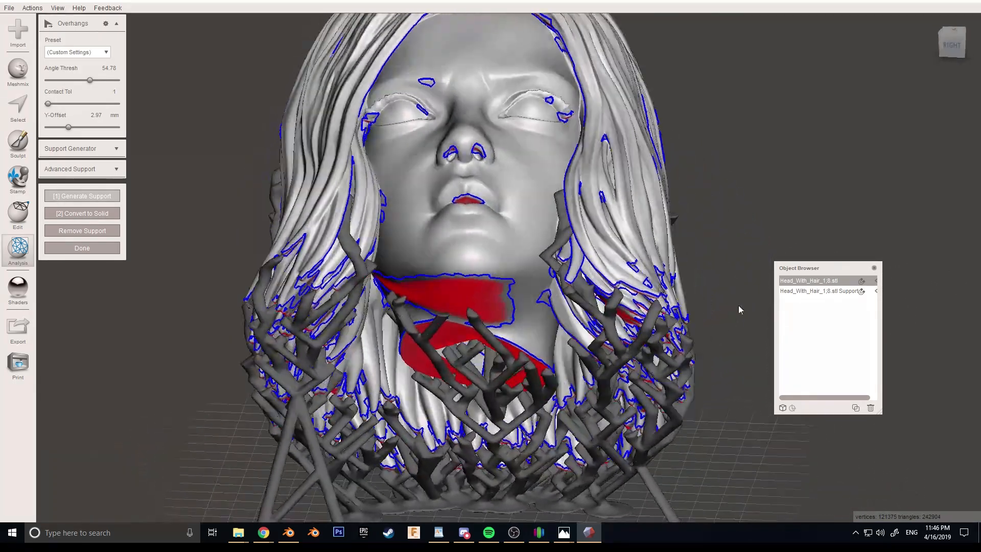
click(877, 282)
click(823, 294)
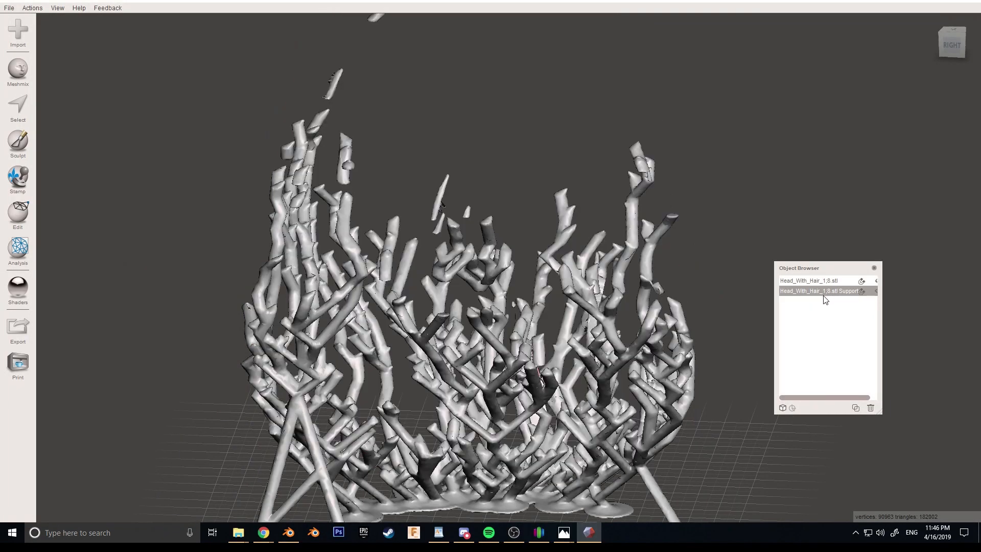
right_drag(514, 302, 617, 238)
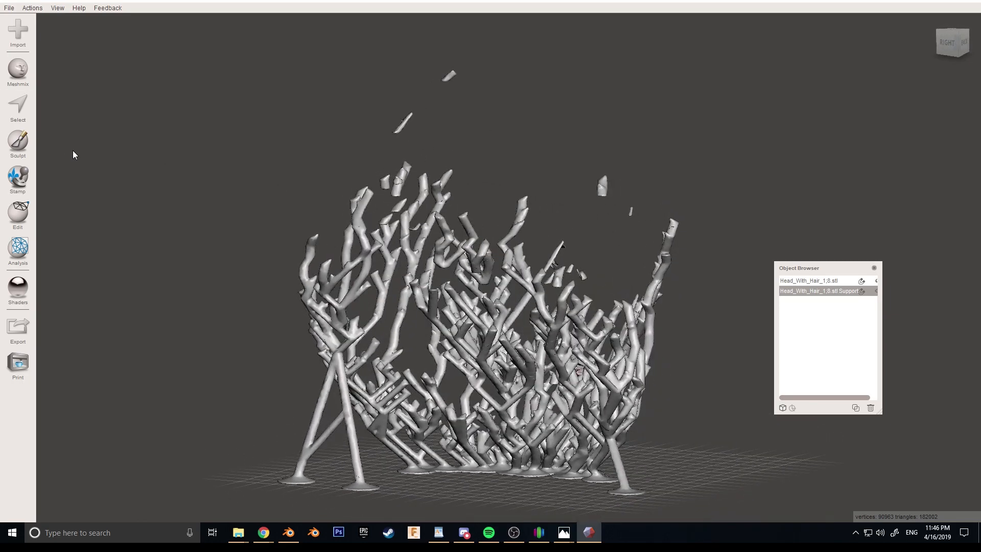
Step: Lasso-select and delete the large loose support fragments floating well above the support structure
click(21, 107)
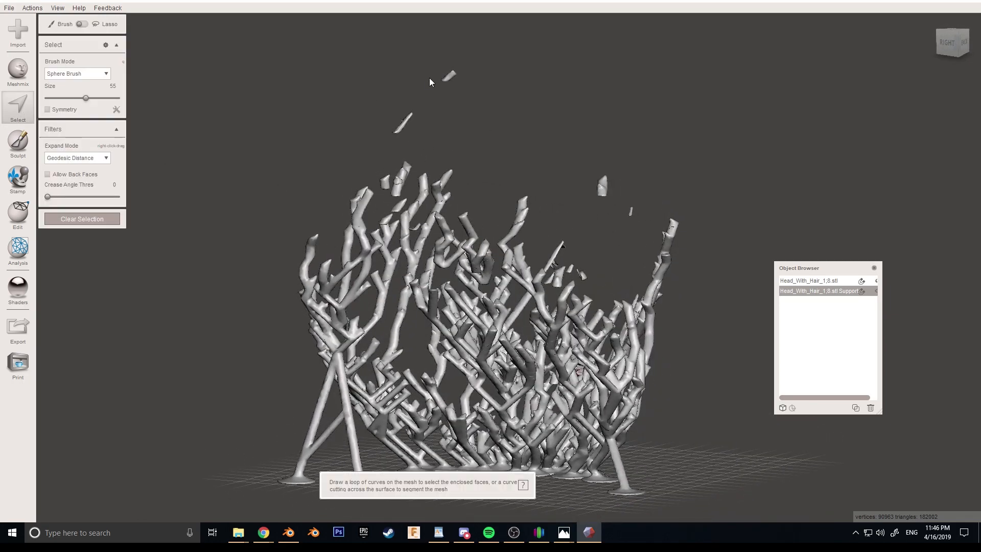
mouse_move(440, 96)
mouse_down()
mouse_move(400, 140)
mouse_move(429, 110)
mouse_up()
key(Delete)
key(Delete)
drag(606, 206, 576, 176)
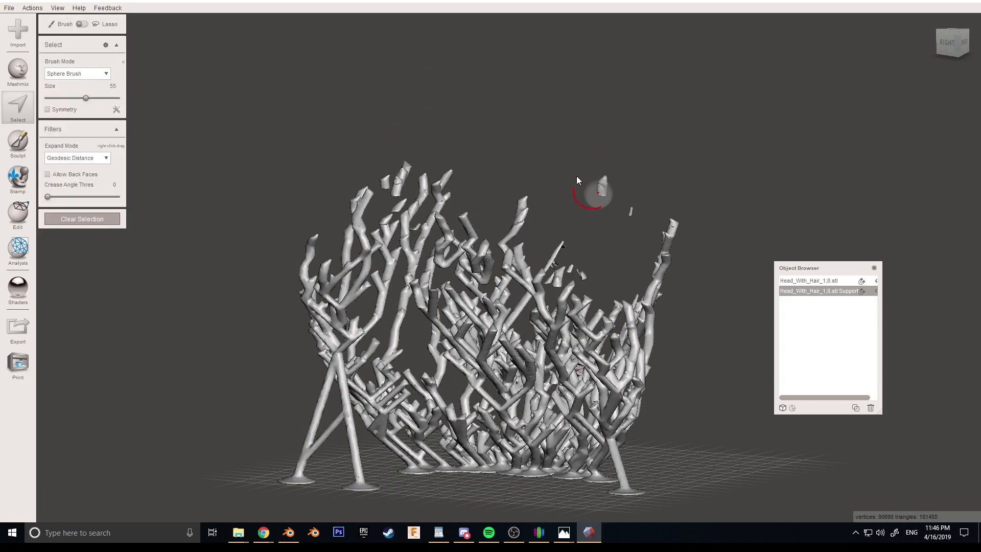
key(Delete)
mouse_move(594, 209)
mouse_down()
mouse_move(645, 203)
mouse_move(599, 244)
mouse_up()
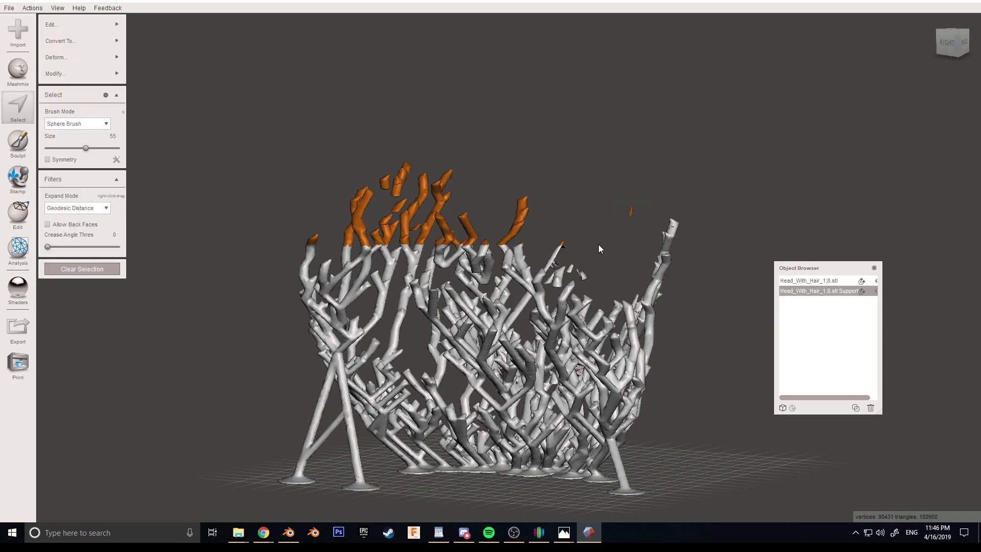
key(Delete)
key(Escape)
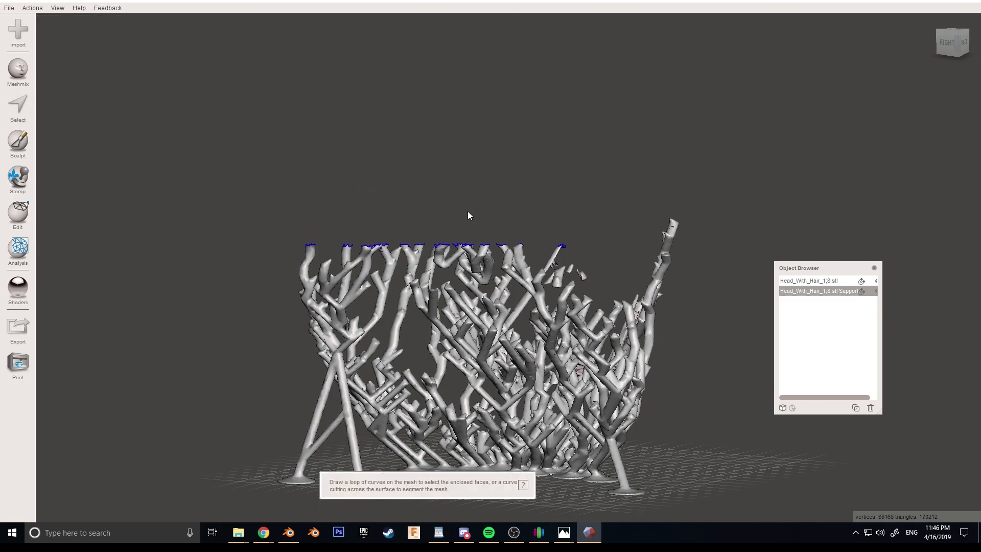
key(ctrl+z)
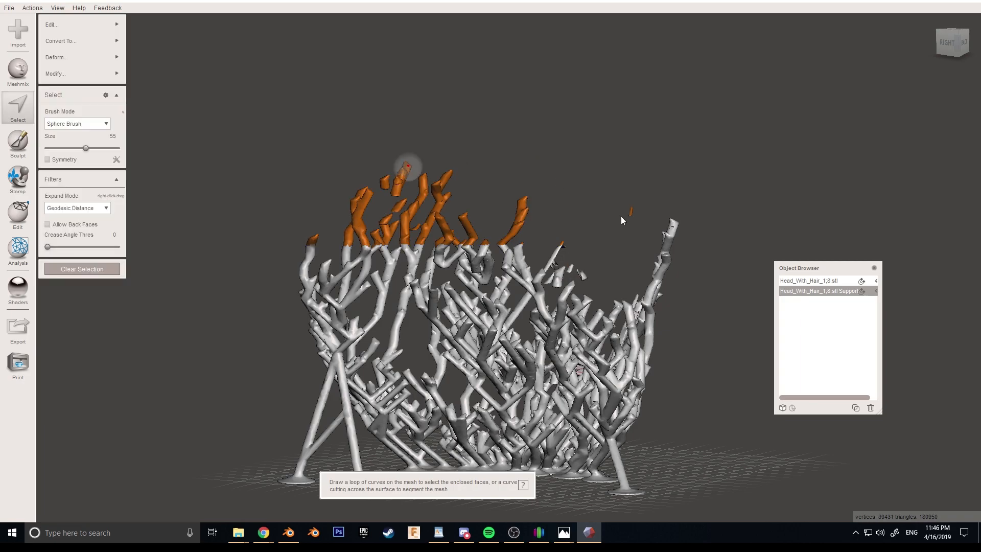
drag(620, 217, 633, 245)
key(Escape)
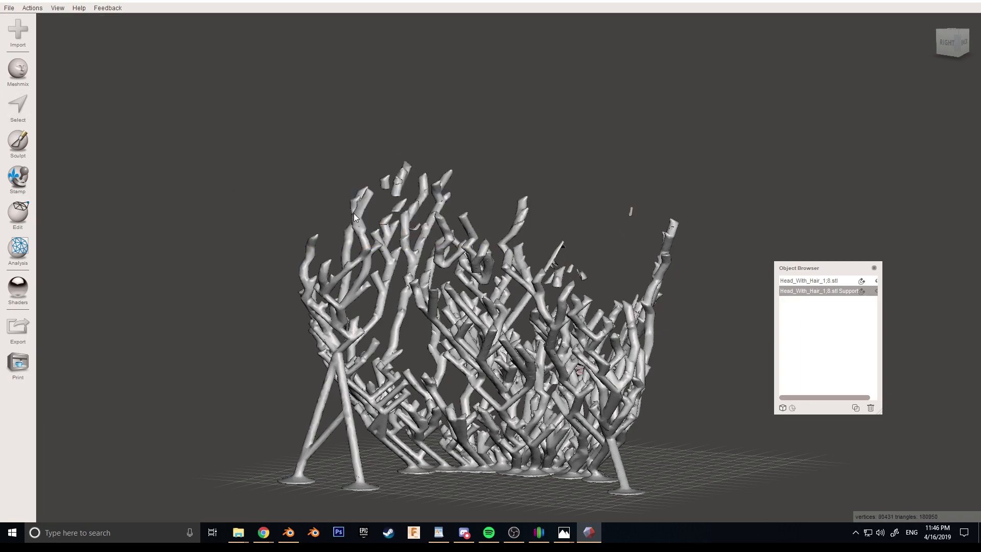
Step: Lasso-select and delete the small floating fragment beside the tall side branch and the loose pieces above the back supports
key(s)
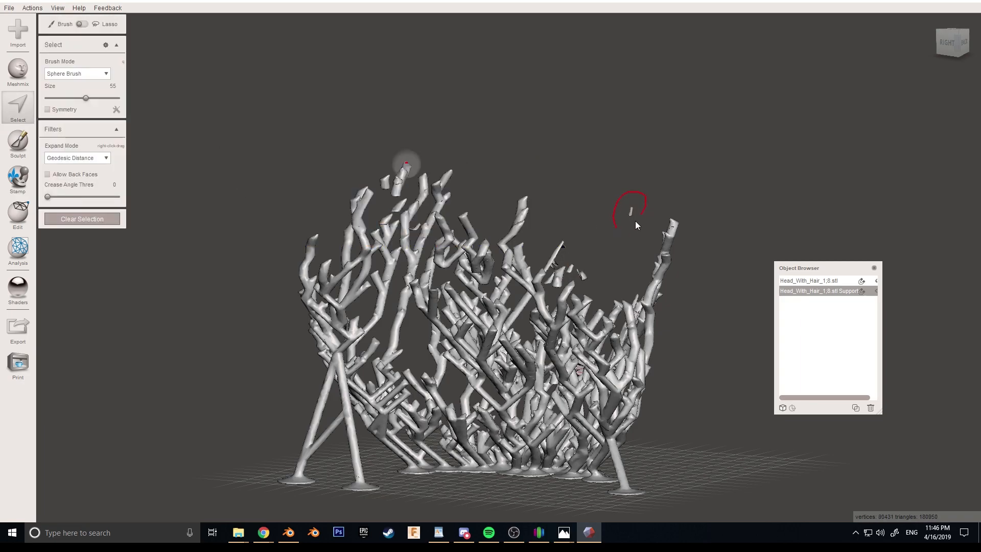
drag(614, 229, 614, 231)
key(Delete)
right_drag(562, 237, 459, 202)
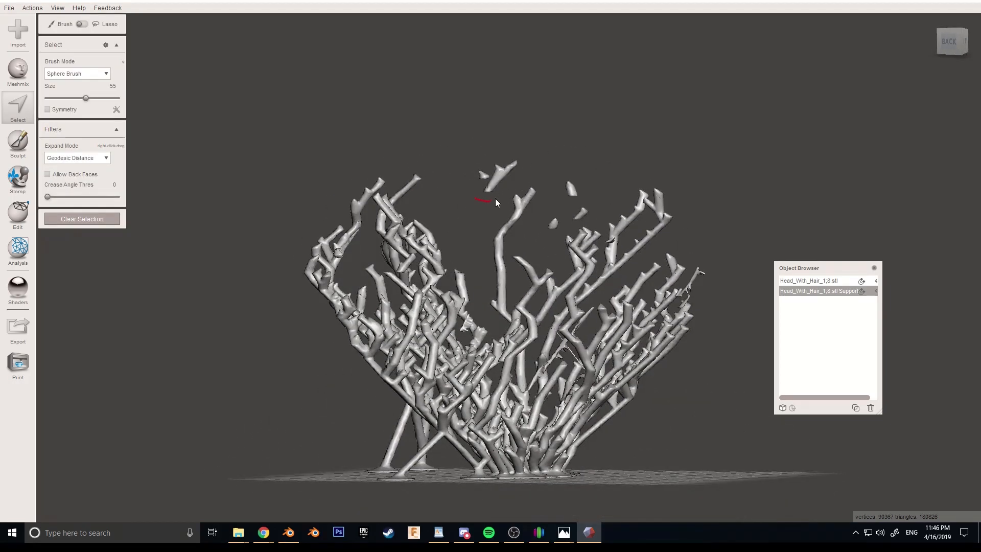
drag(471, 198, 477, 198)
key(Delete)
mouse_move(505, 227)
right_down()
mouse_move(544, 188)
mouse_move(596, 187)
right_up()
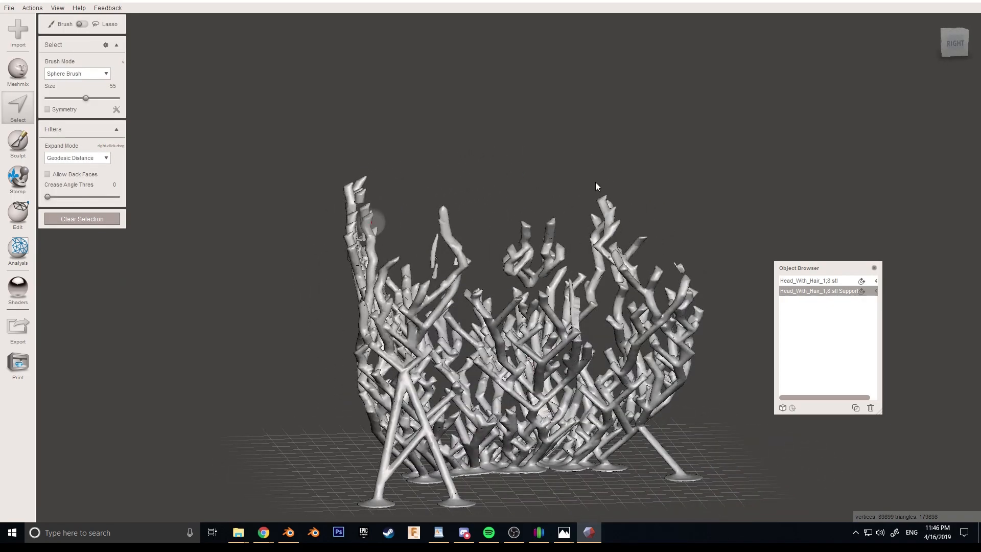
Step: Make the head model visible again and select the support object
click(820, 280)
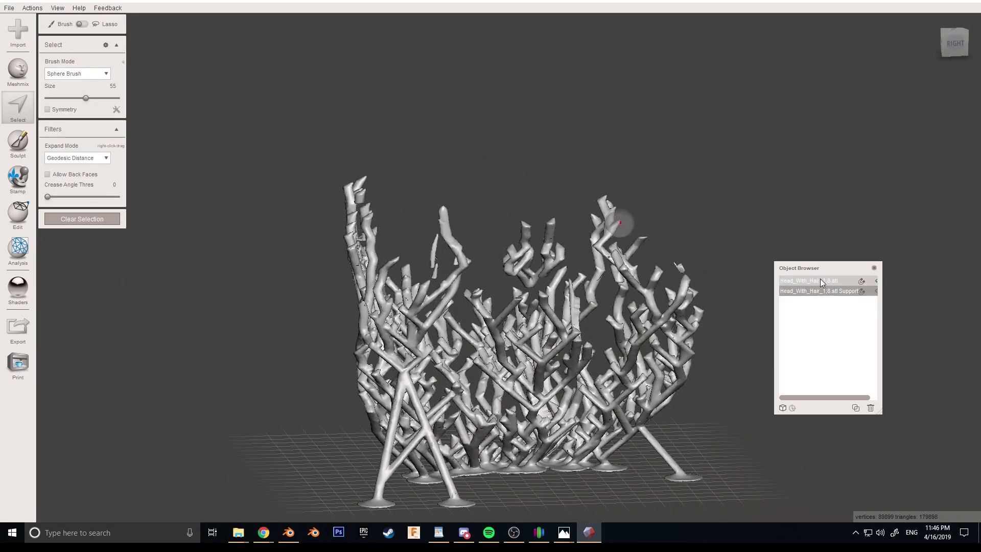
shift+click(823, 289)
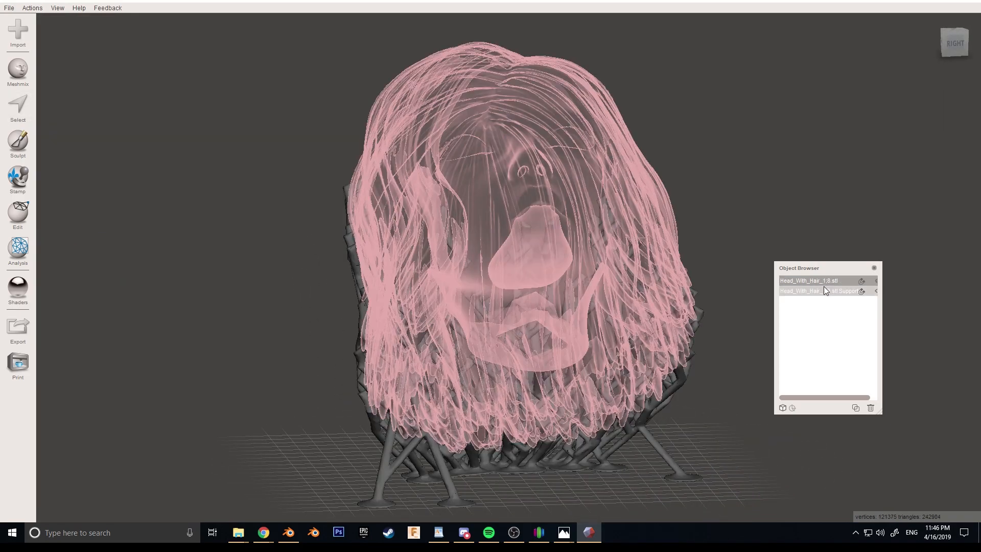
click(876, 281)
click(9, 8)
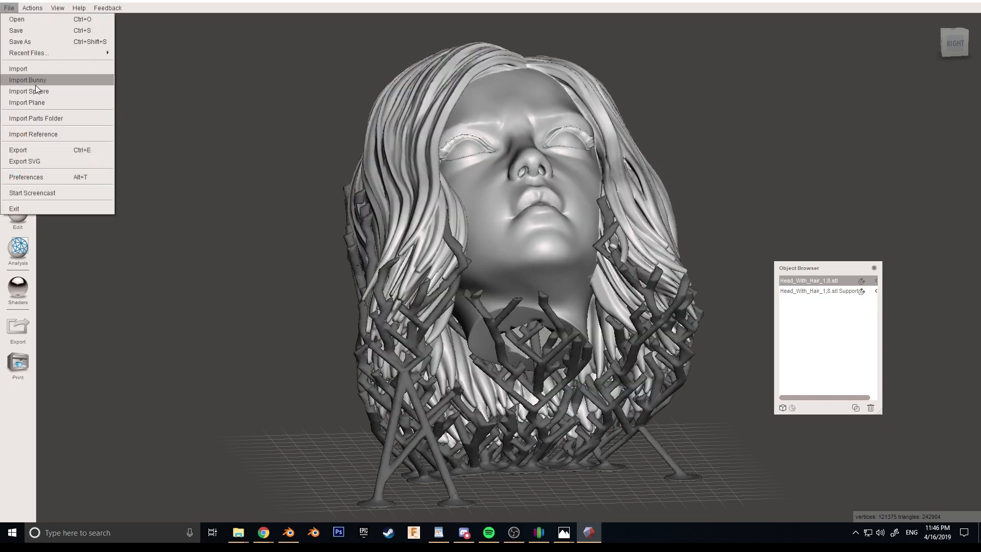
click(808, 290)
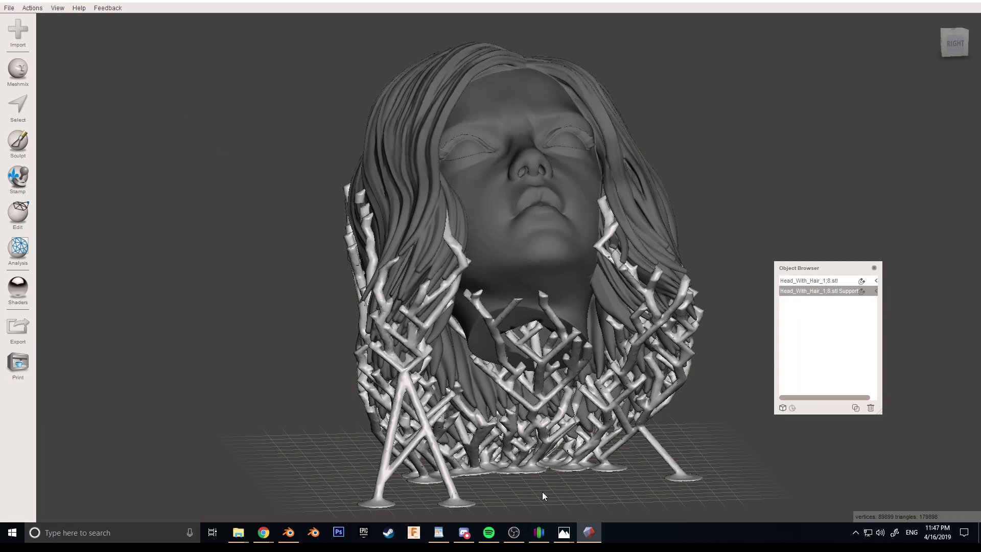
Step: Switch to Simplify3D and reset the positions of HeadWithHairx2 and Headwithhairx2_S_v2 so the head and supports line up
click(539, 532)
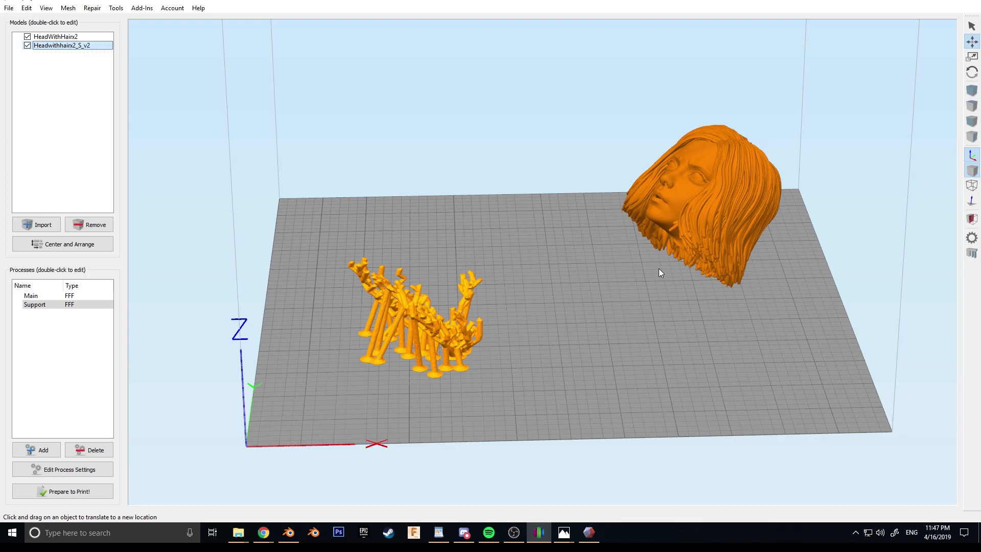
double_click(55, 36)
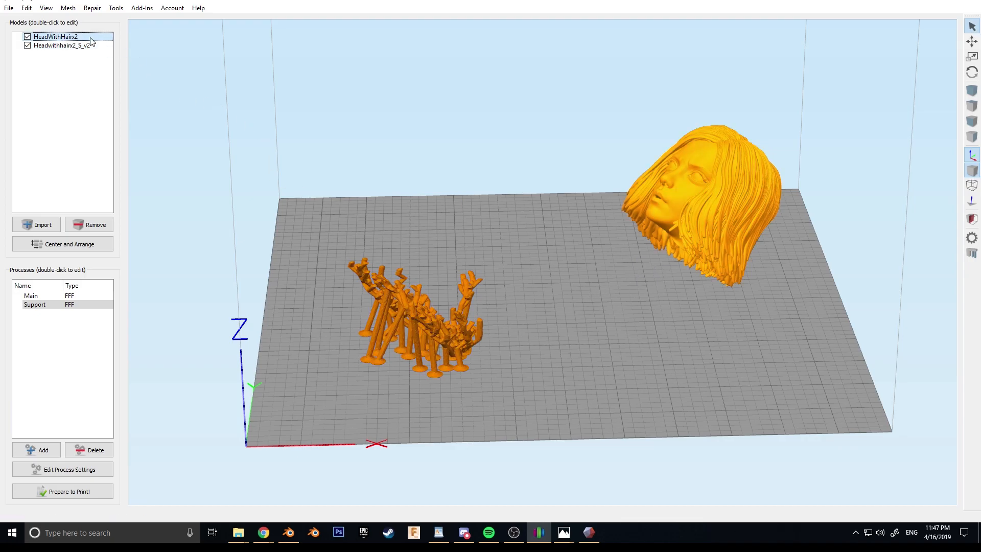
click(894, 100)
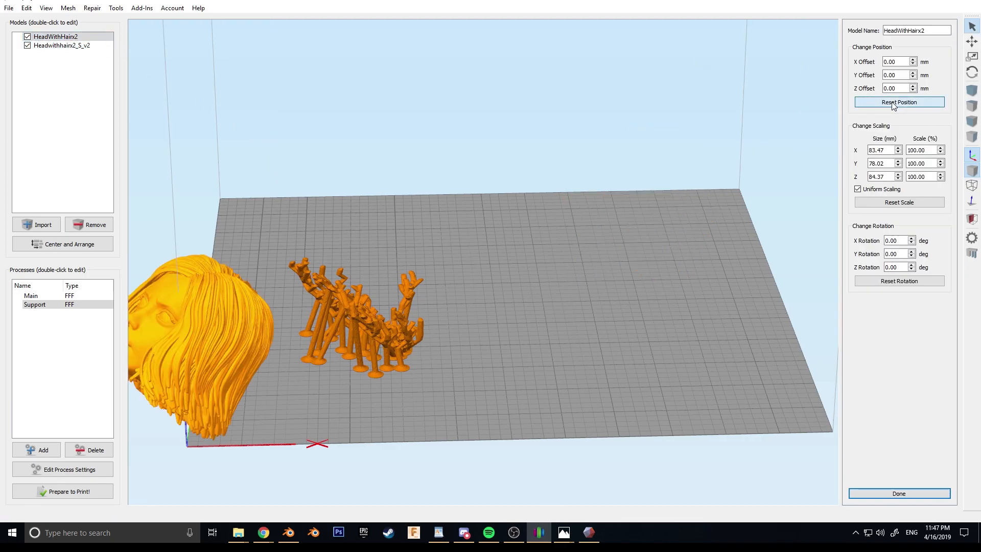
click(69, 47)
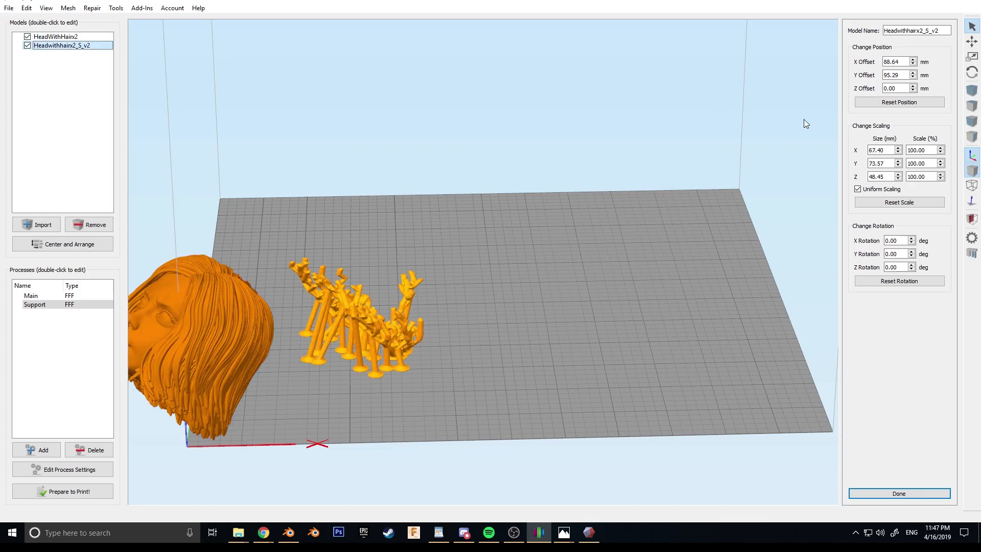
click(905, 105)
key(Home)
scroll(399, 369, up, 5)
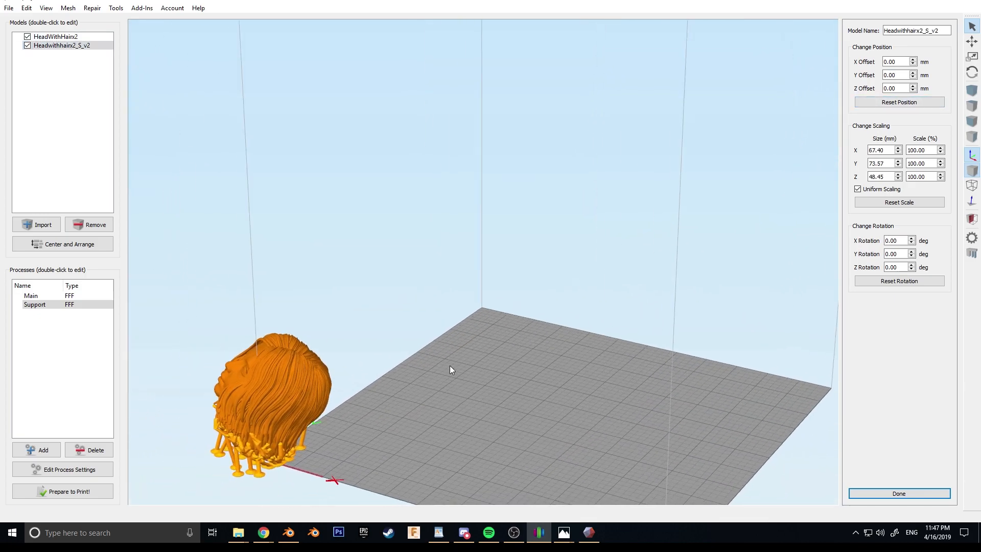
right_drag(450, 365, 470, 308)
scroll(470, 308, up, 4)
drag(471, 308, 661, 284)
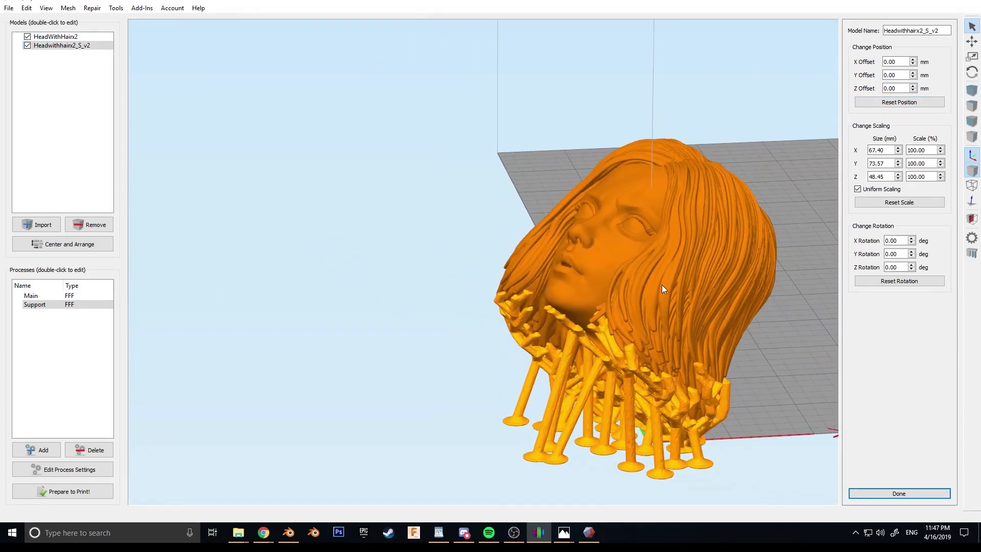
Step: Select the head and support models together and move them as a pair to the middle of the build plate
ctrl+click(78, 37)
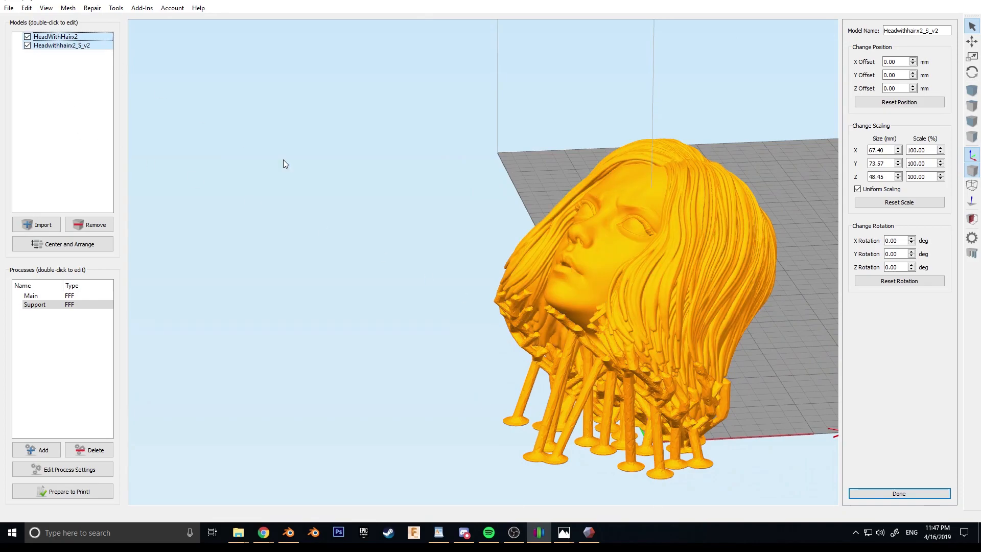
key(Home)
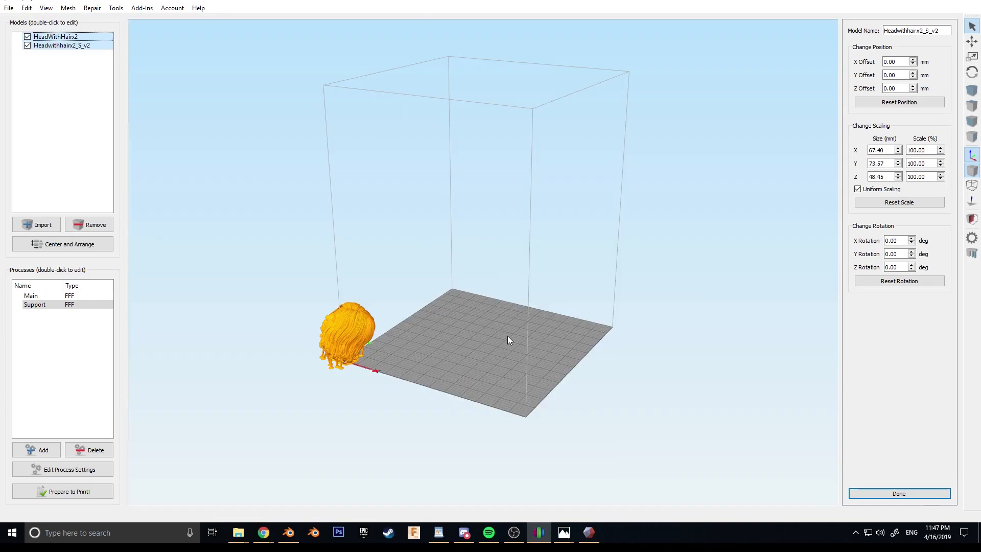
click(972, 41)
drag(409, 359, 548, 336)
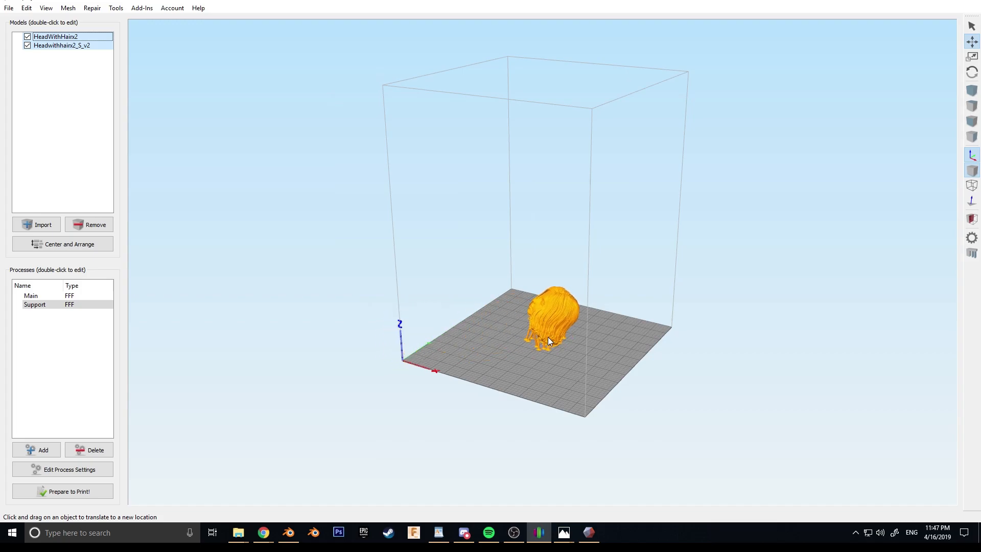
Step: Check which model the Main and Support processes apply to, and review the Main process settings without changing them
scroll(484, 409, up, 5)
drag(482, 357, 249, 351)
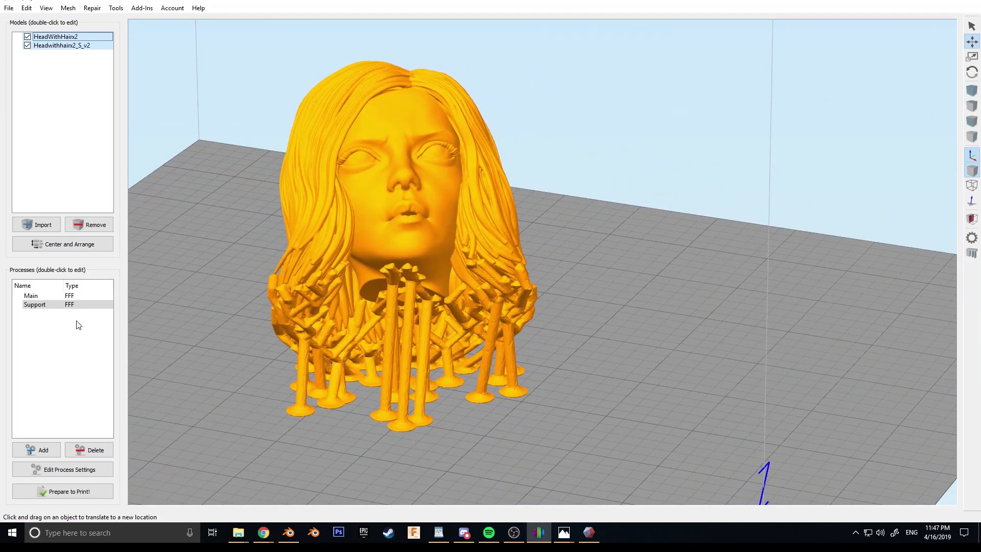
click(36, 297)
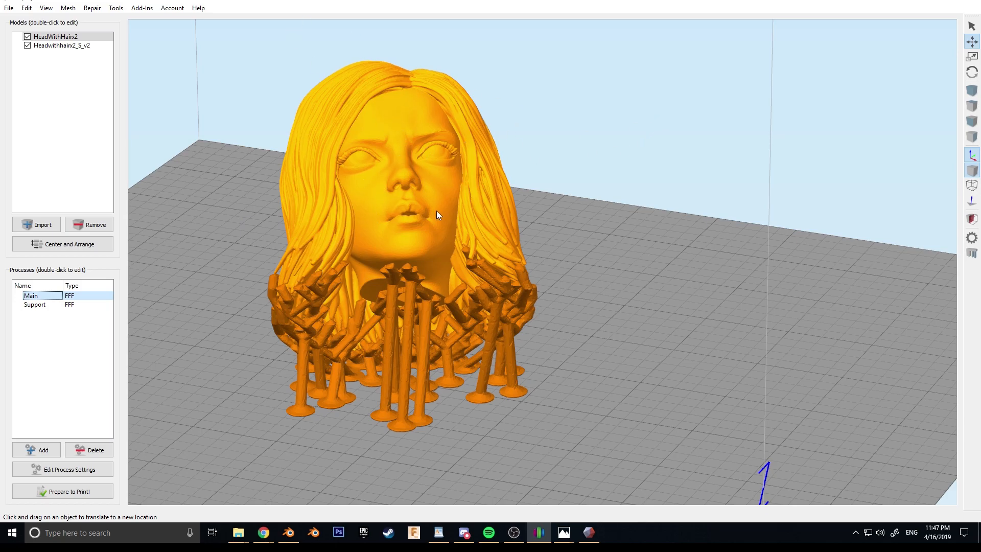
click(44, 305)
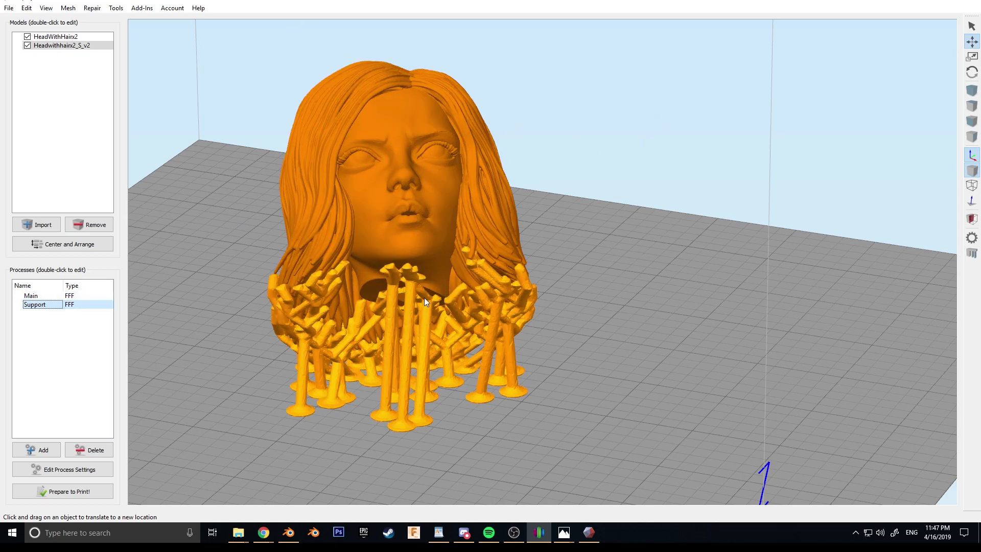
double_click(68, 297)
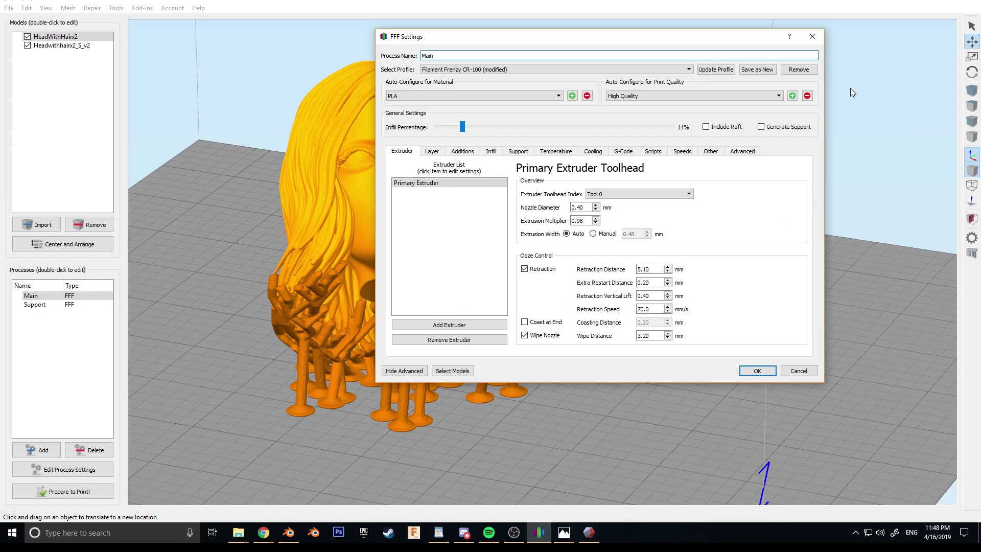
click(799, 371)
Step: Open the Support process settings and check its starting and ending scripts
click(49, 306)
double_click(49, 306)
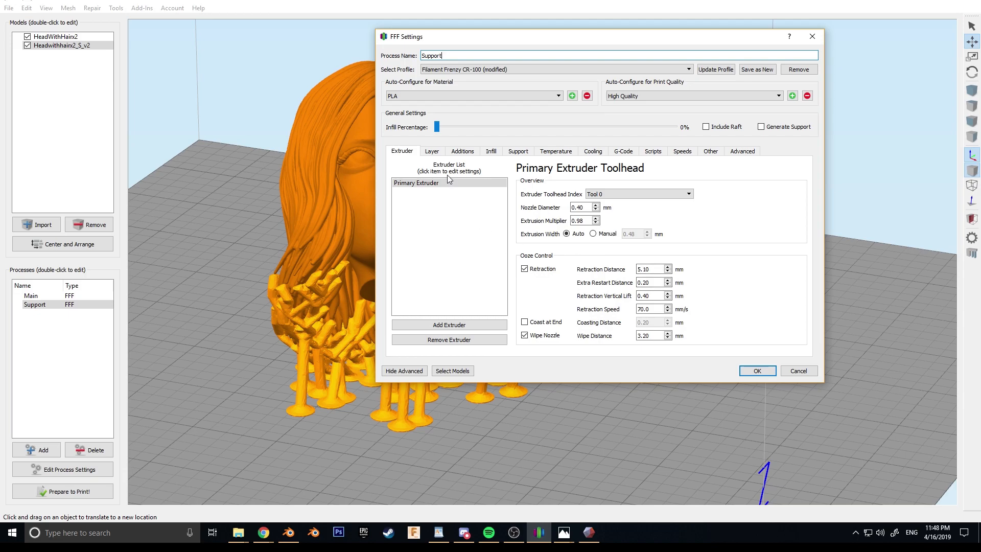
click(682, 152)
click(653, 151)
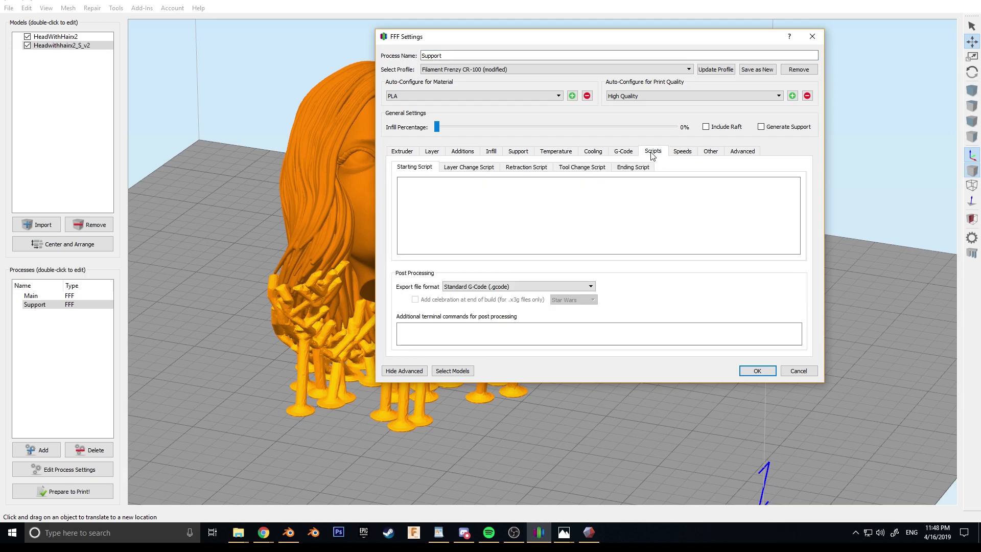
click(632, 168)
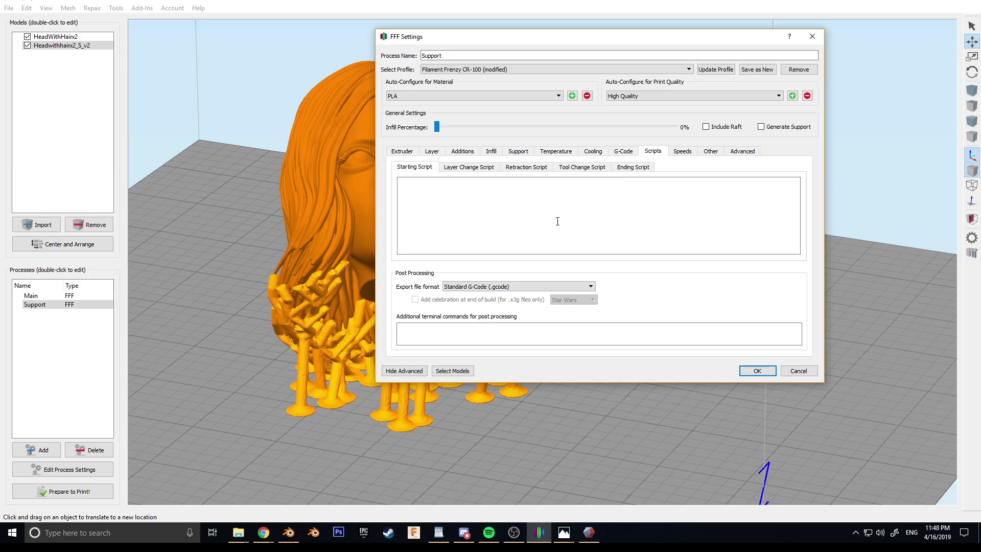
click(758, 371)
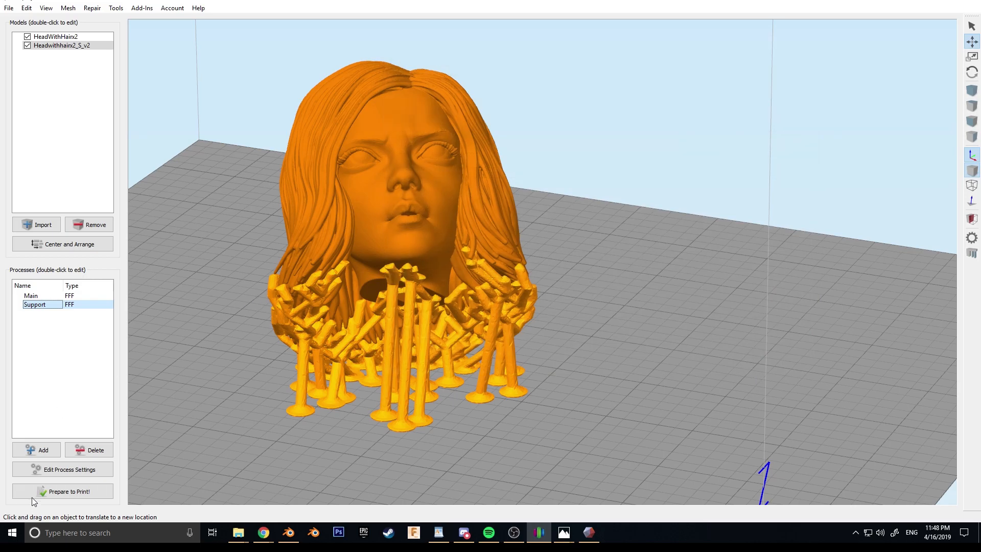
Step: Check which models are assigned to the Main process and to the Support process
double_click(71, 296)
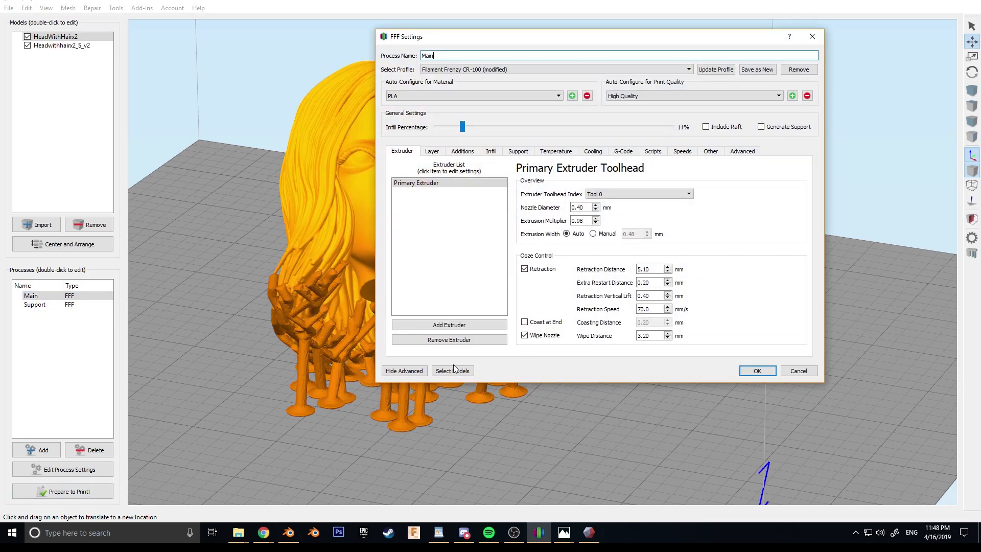
click(453, 370)
click(511, 317)
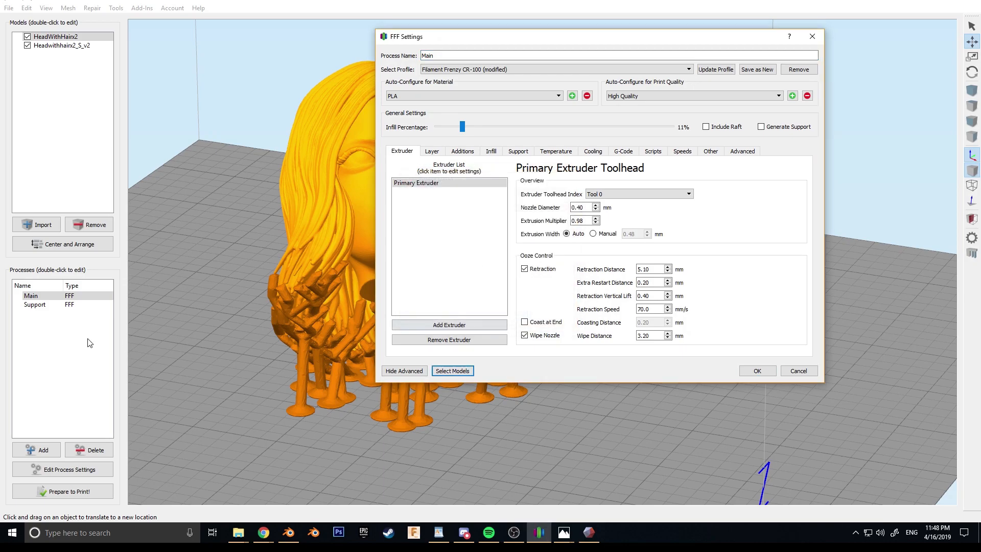
double_click(50, 306)
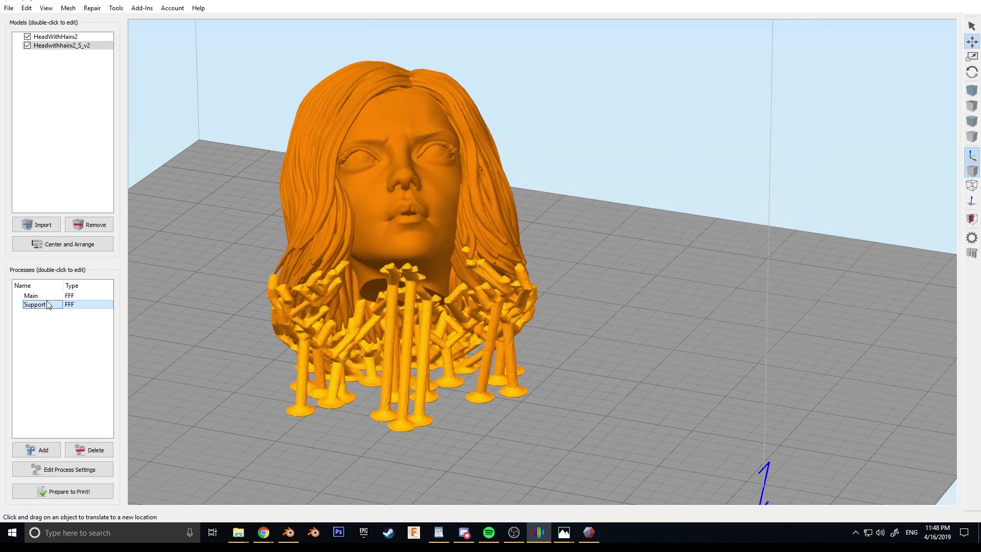
click(453, 371)
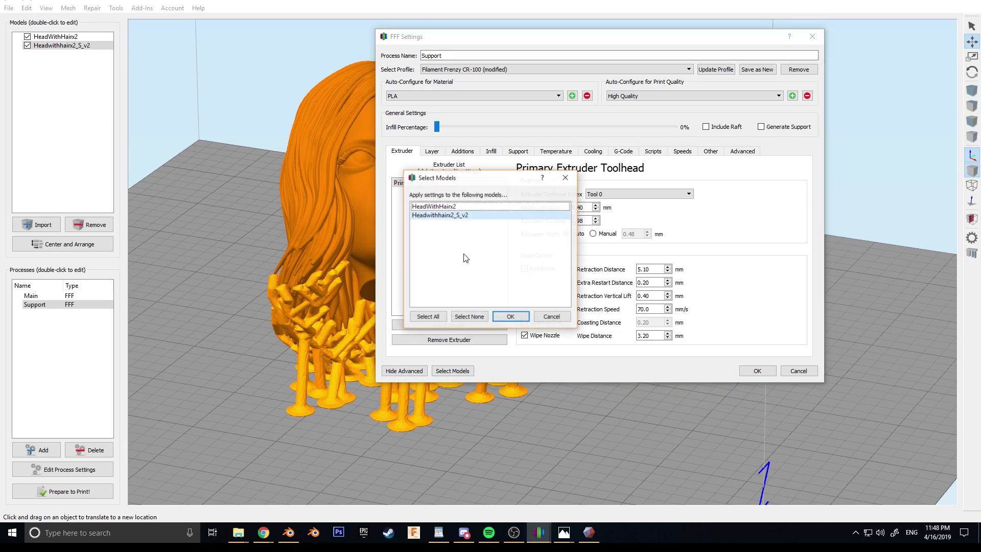
click(511, 317)
click(757, 371)
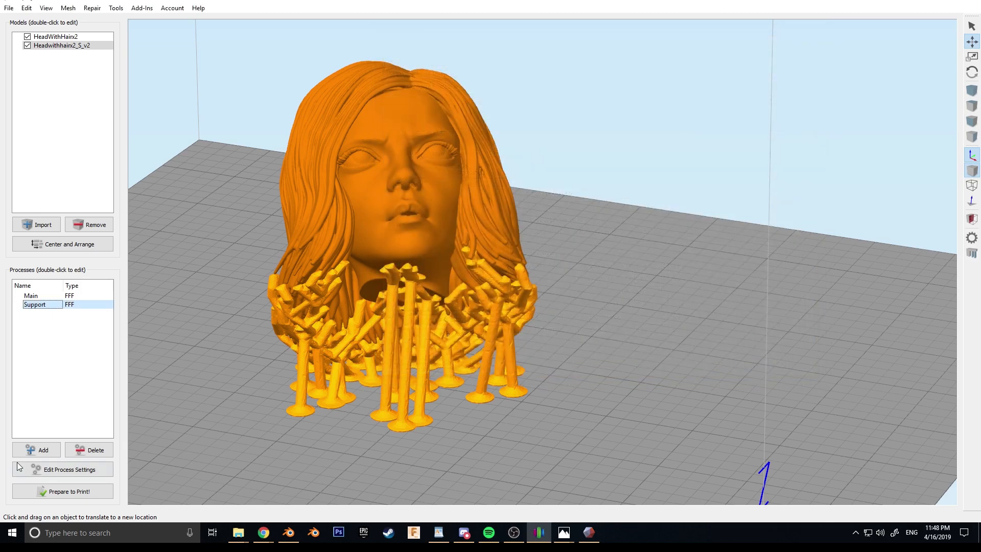
Step: Prepare the print with both the Main and Support processes in continuous layer-by-layer mode, and inspect the toolpath preview through its layers
click(75, 491)
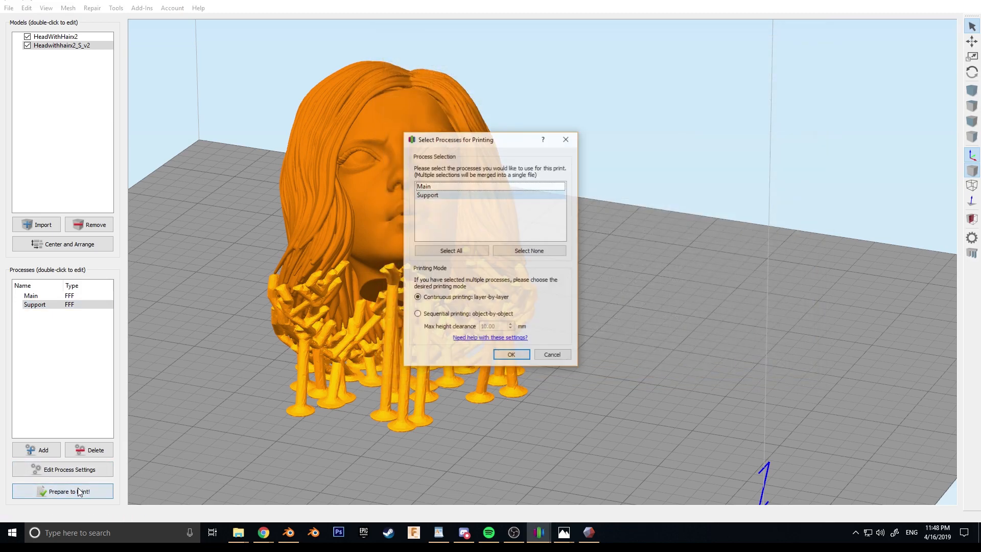
click(452, 252)
click(514, 356)
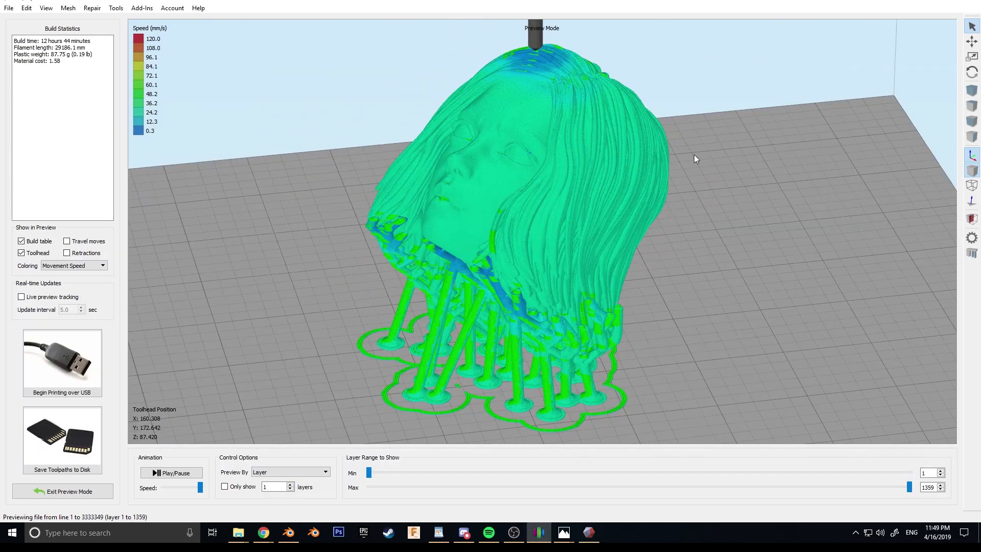
scroll(658, 196, up, 5)
middle_drag(726, 236, 723, 250)
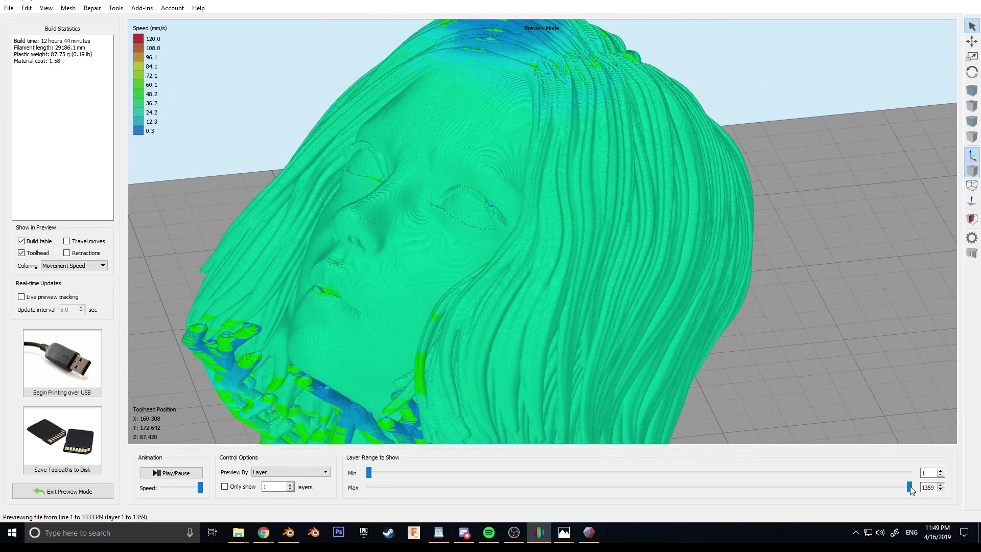
drag(908, 487, 977, 478)
scroll(397, 249, down, 3)
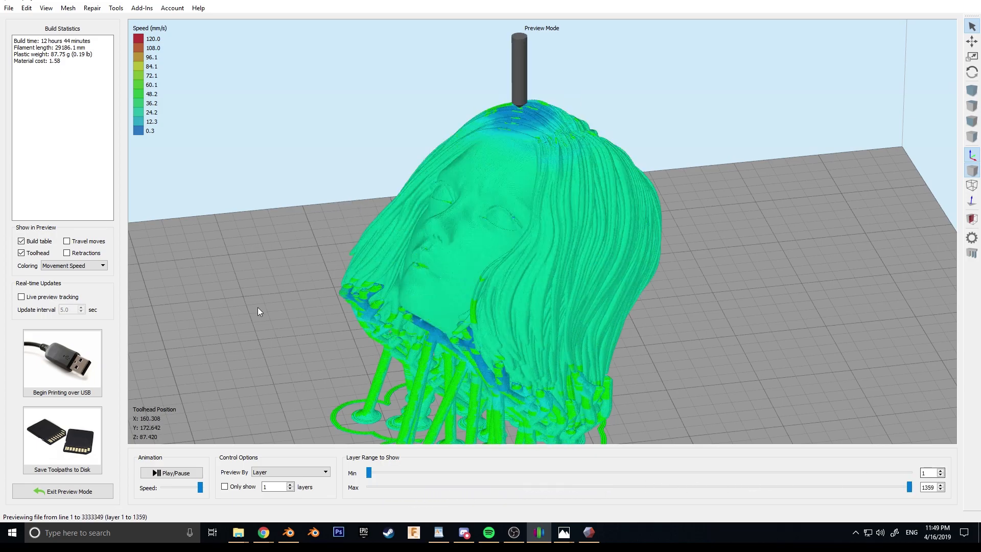
Step: Color the toolpath preview by Current Process and examine the head and supports up close and layer by layer
click(56, 265)
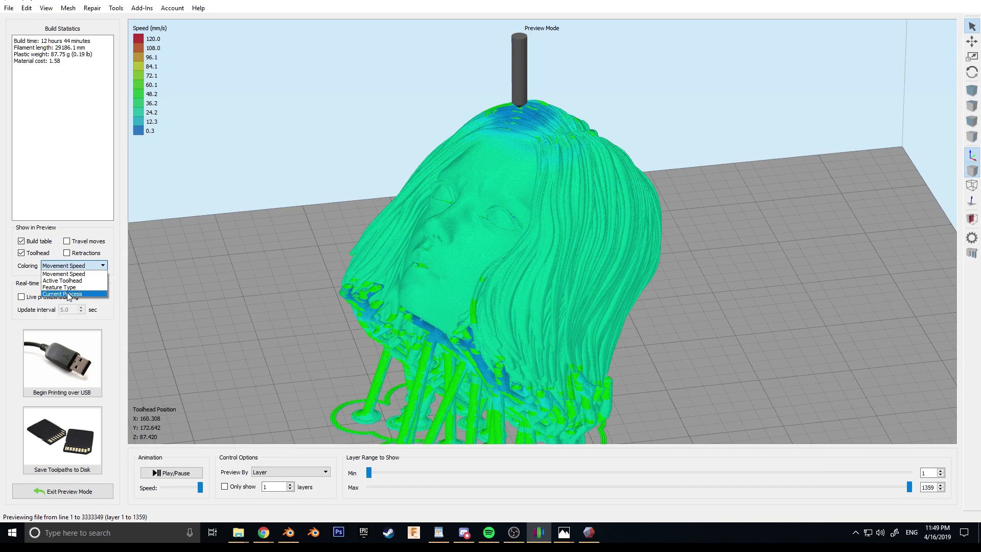
click(61, 295)
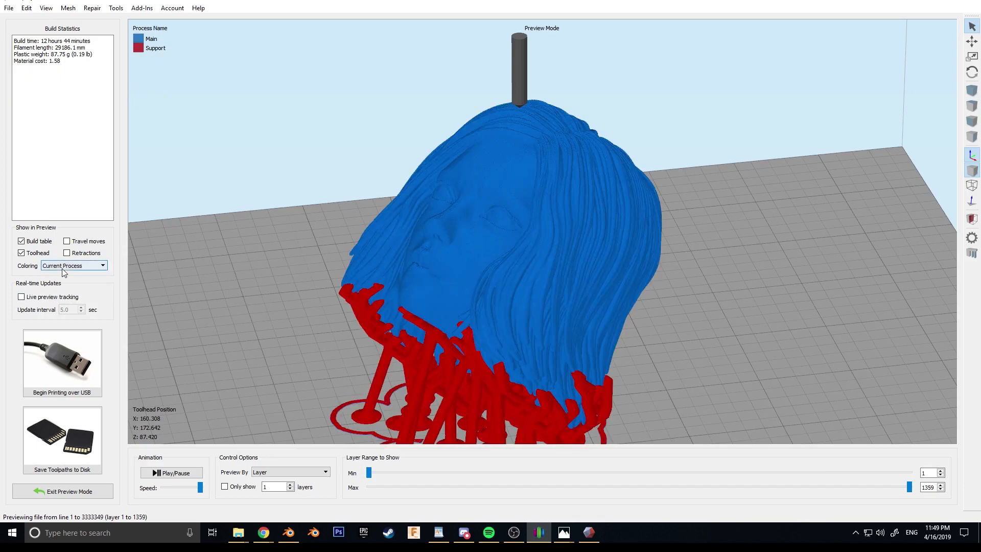
scroll(412, 346, up, 1)
scroll(460, 322, down, 3)
middle_drag(503, 296, 618, 425)
scroll(504, 216, up, 5)
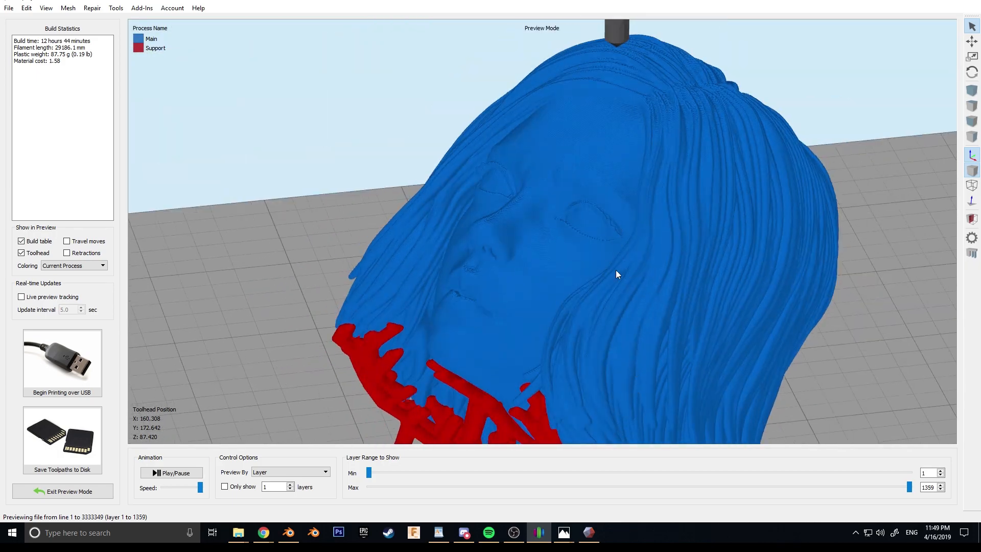
middle_drag(615, 270, 577, 226)
drag(906, 489, 961, 493)
scroll(498, 341, down, 5)
middle_drag(620, 280, 589, 283)
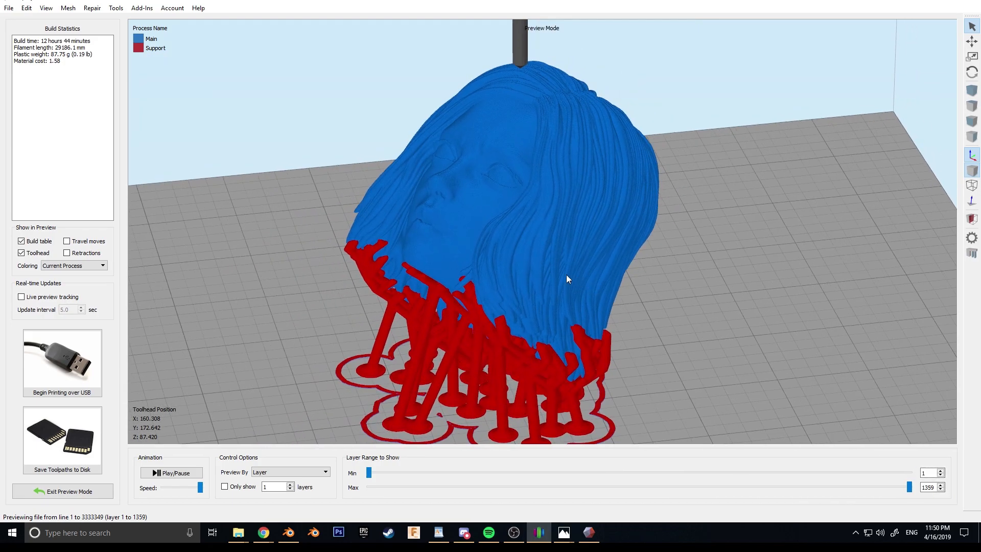